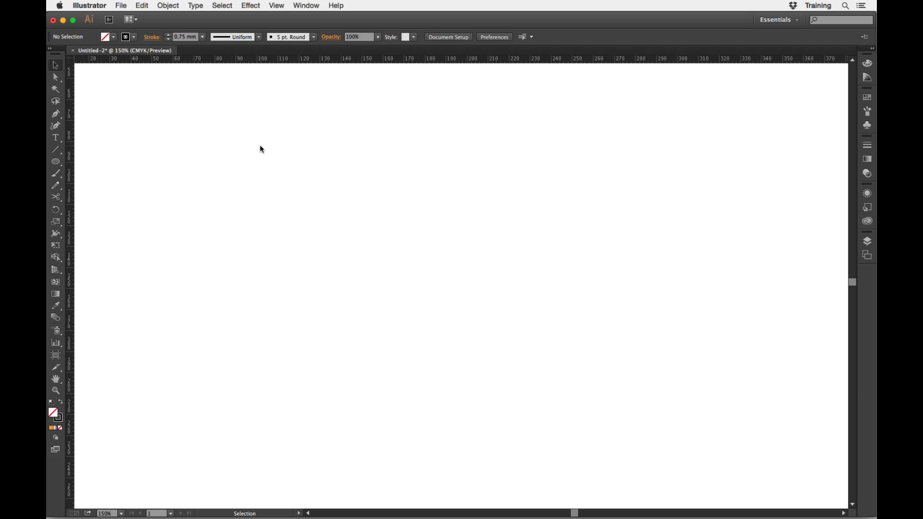
Place the linked image R logo.jpg from the Desktop at about 136 × 182 mm and deselect it.
{"action": "left_click", "coordinate": [119, 5]}
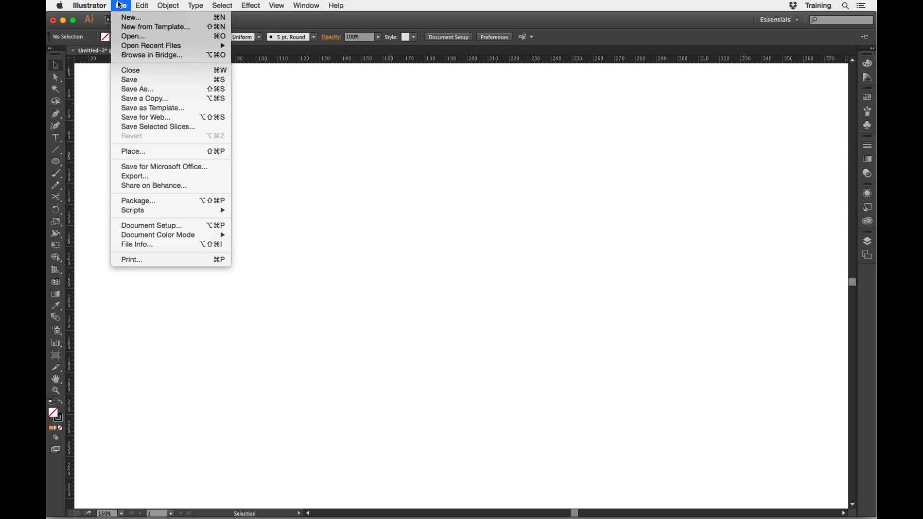
{"action": "left_click", "coordinate": [150, 157]}
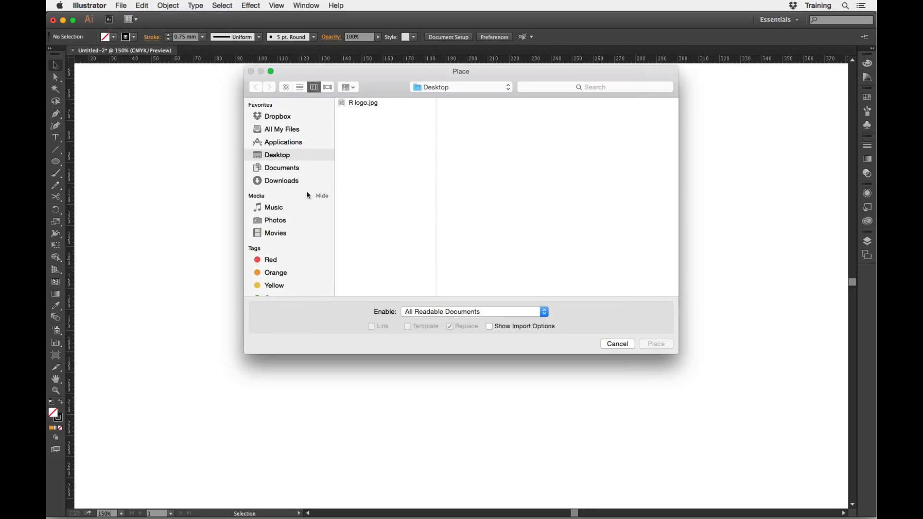
{"action": "left_click", "coordinate": [354, 103]}
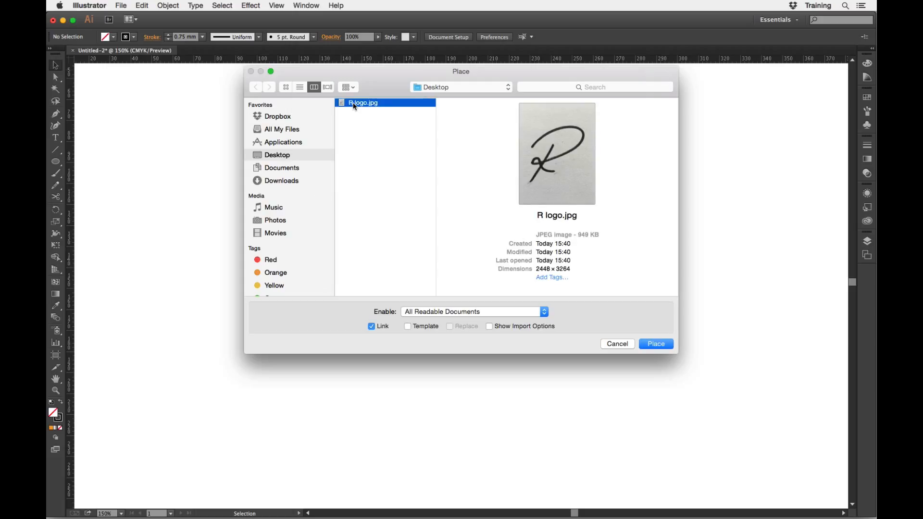
{"action": "left_click", "coordinate": [655, 345]}
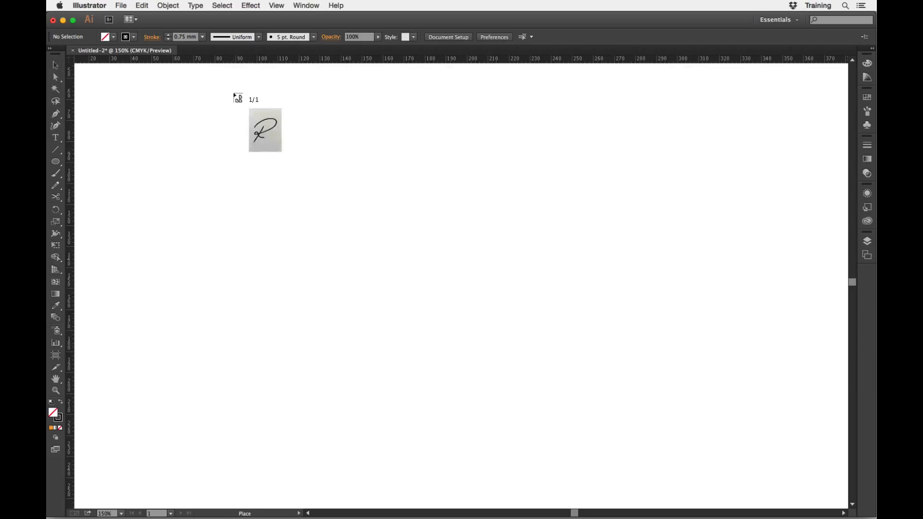
{"action": "left_click_drag", "start_coordinate": [234, 93], "coordinate": [722, 475]}
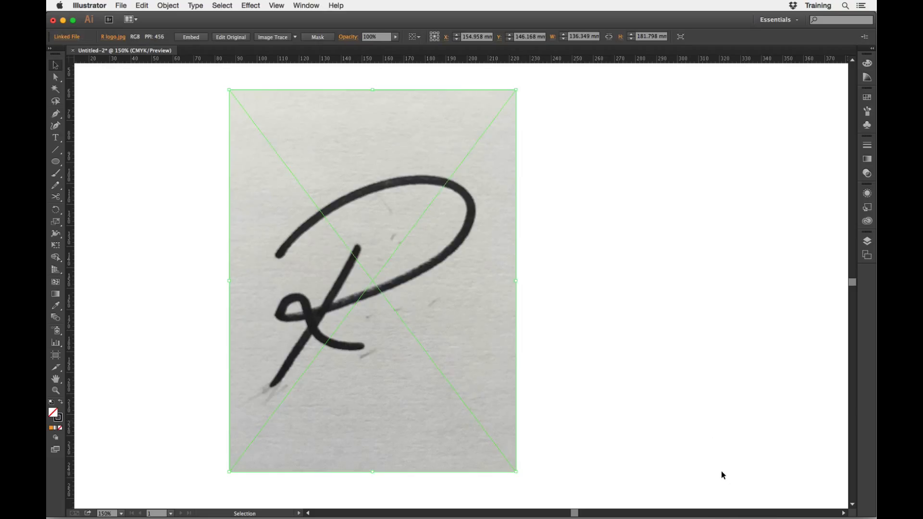
{"action": "left_click", "coordinate": [680, 336]}
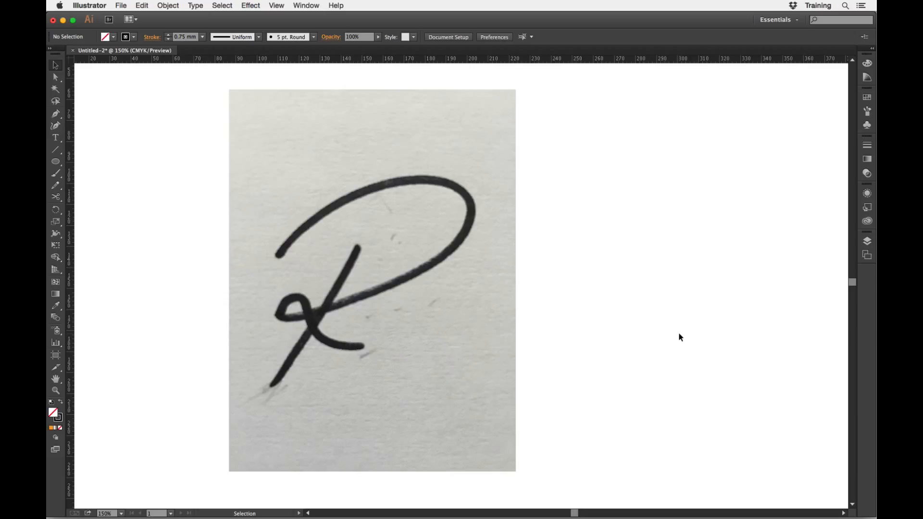
Run Image Trace on the placed R logo with the default settings and suppress future large-image warnings.
{"action": "left_click", "coordinate": [501, 198]}
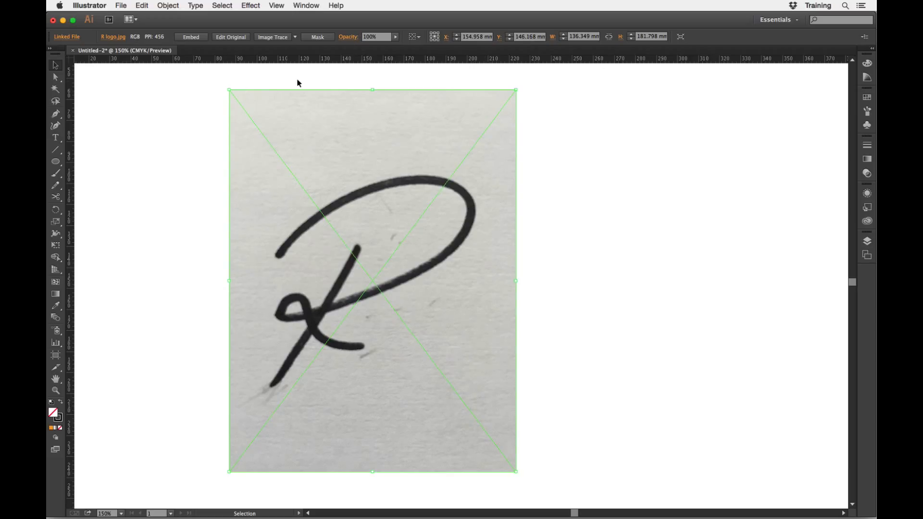
{"action": "left_click", "coordinate": [280, 41]}
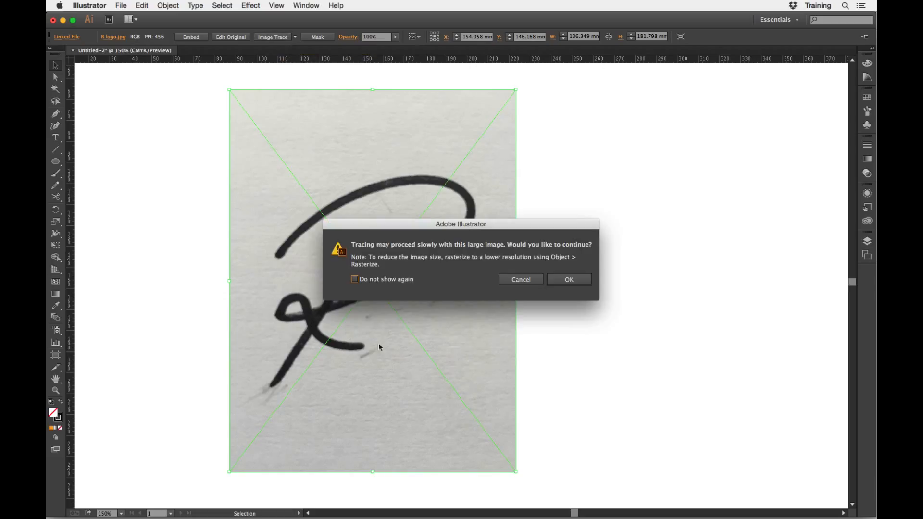
{"action": "left_click", "coordinate": [354, 279]}
{"action": "left_click", "coordinate": [575, 284]}
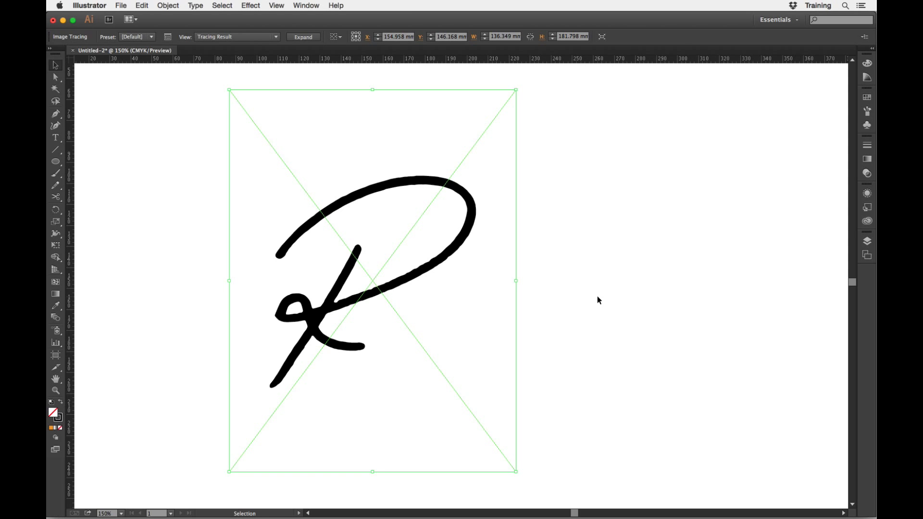
Undo the default image trace, redo it to compare with the original photo, and undo it again.
{"action": "key", "text": "super+z"}
{"action": "key", "text": "v"}
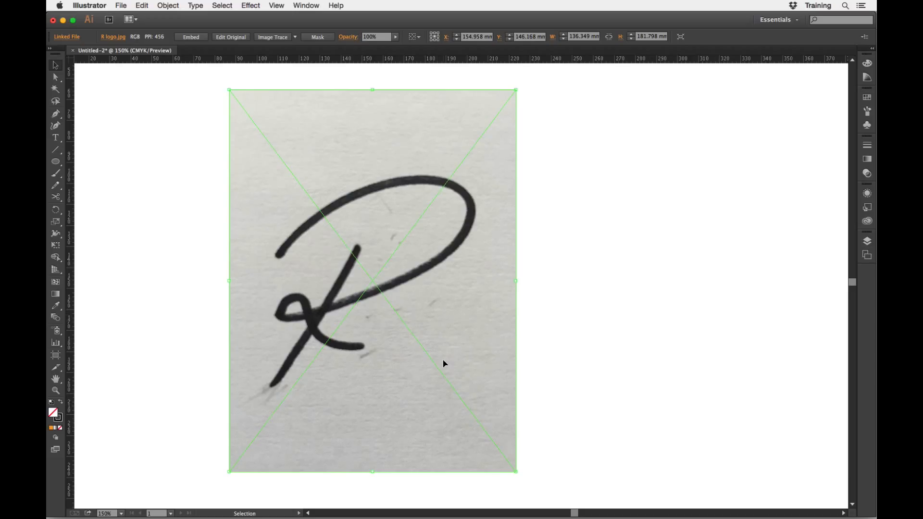
{"action": "key", "text": "super"}
{"action": "key", "text": "super+shift+z"}
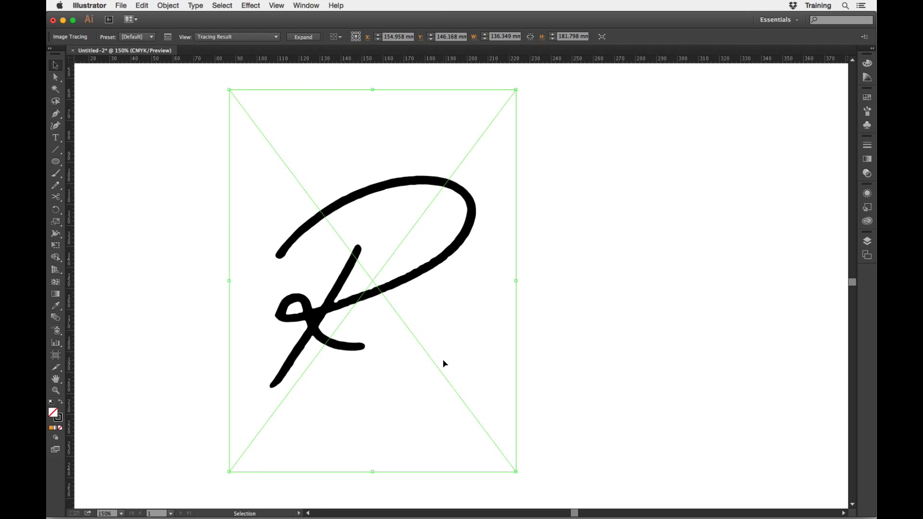
{"action": "key", "text": "super+z"}
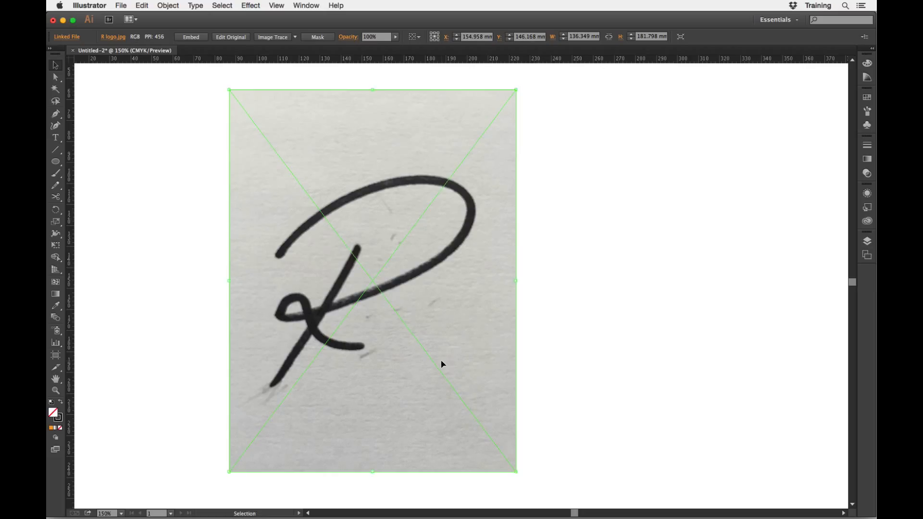
Trace the placed R logo with the Black and White Logo preset.
{"action": "left_click", "coordinate": [296, 38]}
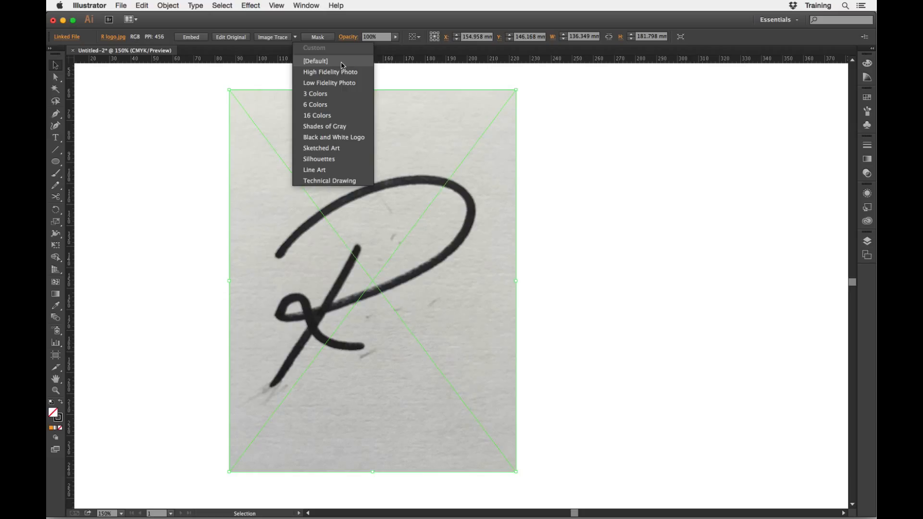
{"action": "left_click", "coordinate": [339, 138]}
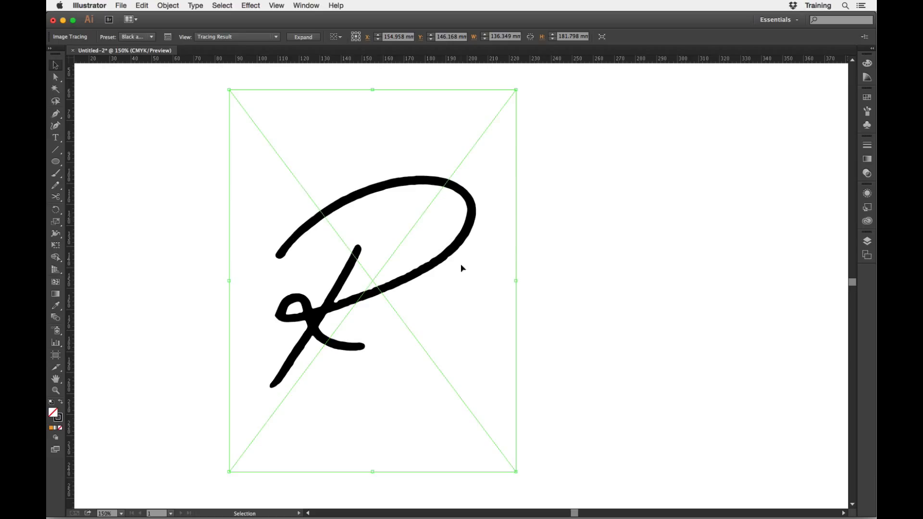
Display the document's layers in a resized floating panel beside the traced artwork.
{"action": "left_click", "coordinate": [867, 241]}
{"action": "left_click_drag", "start_coordinate": [739, 239], "coordinate": [551, 177]}
{"action": "left_click_drag", "start_coordinate": [666, 270], "coordinate": [747, 296]}
{"action": "left_click", "coordinate": [840, 234]}
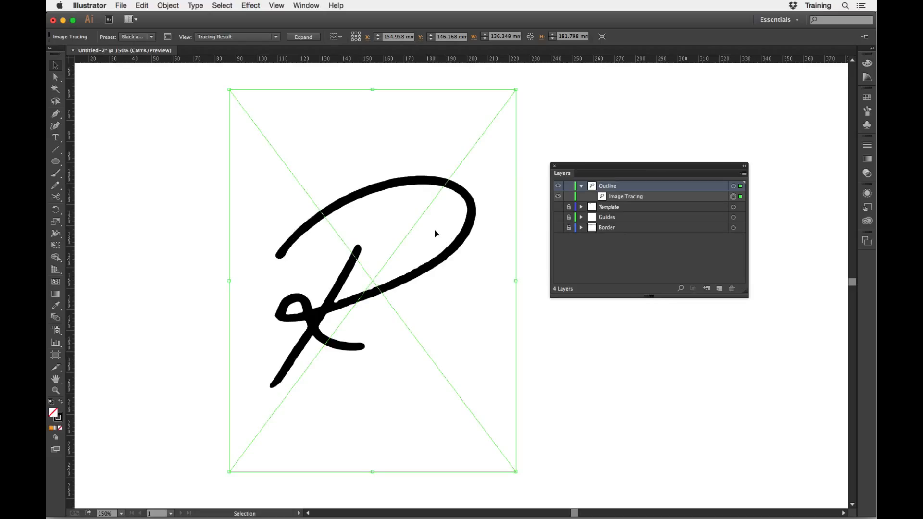
Switch the tracing to the Line Art preset and place the detailed Image Trace settings beside the artwork.
{"action": "left_click", "coordinate": [152, 38]}
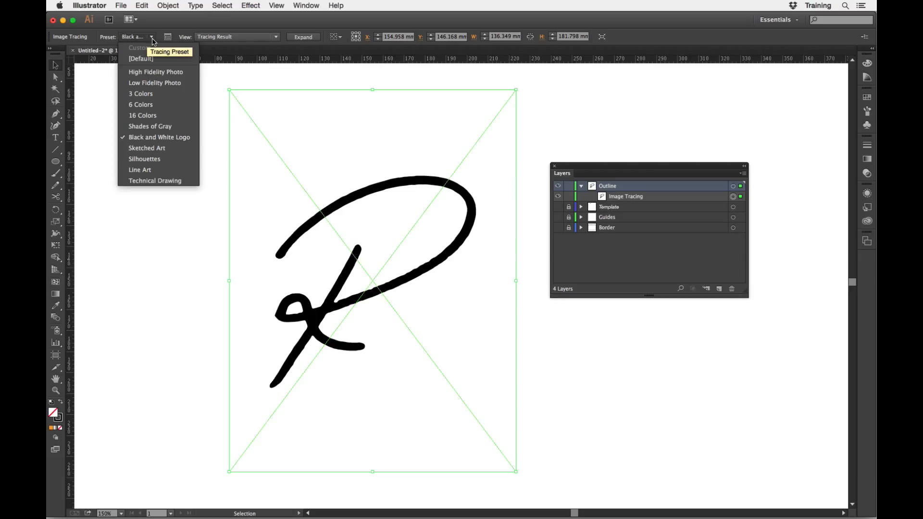
{"action": "left_click", "coordinate": [168, 174]}
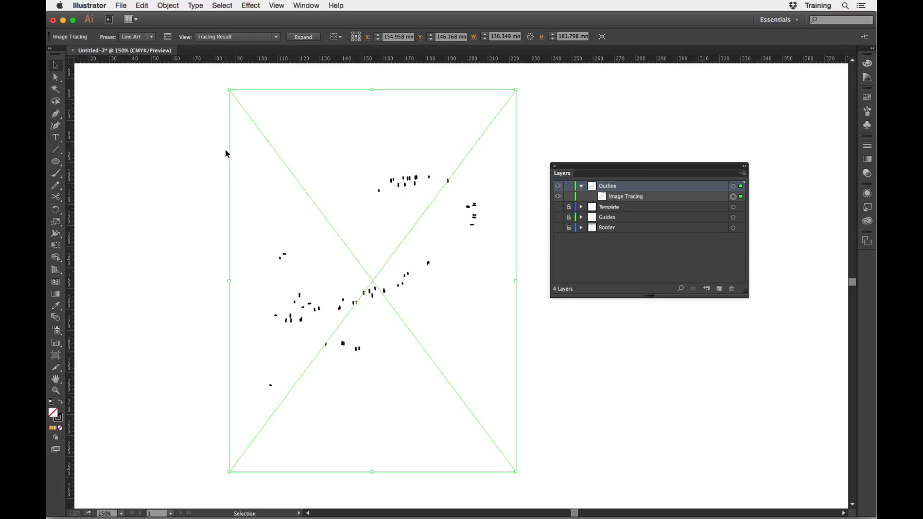
{"action": "left_click", "coordinate": [167, 37]}
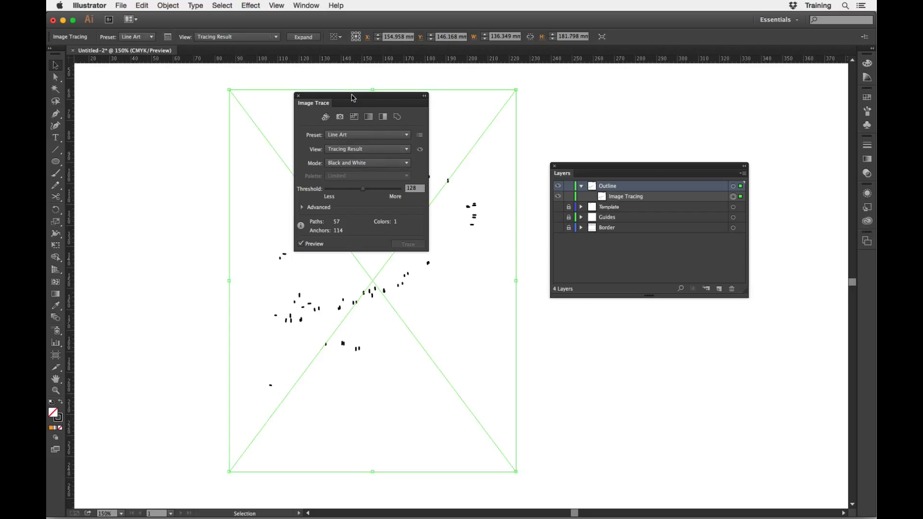
{"action": "mouse_move", "coordinate": [351, 97]}
{"action": "left_mouse_down"}
{"action": "mouse_move", "coordinate": [221, 175]}
{"action": "mouse_move", "coordinate": [176, 185]}
{"action": "left_mouse_up"}
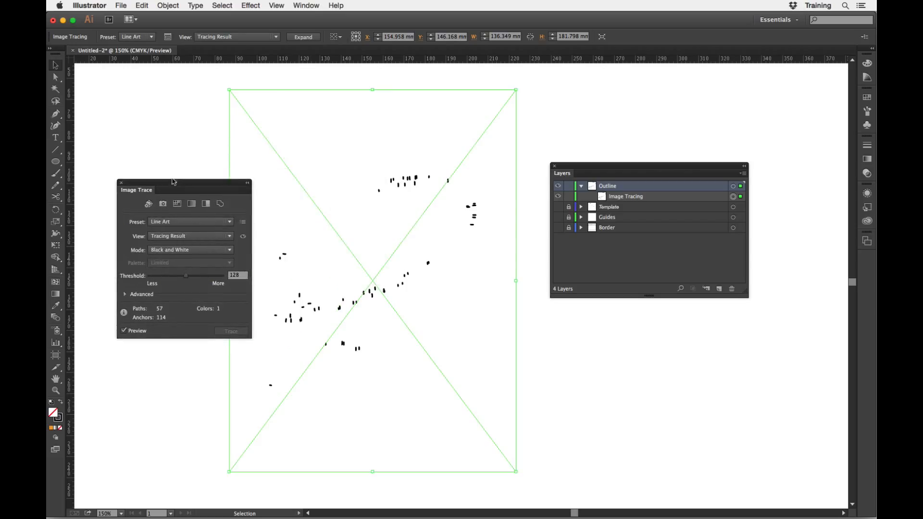
Try the Sketched Art and Shades of Gray presets on the traced R logo.
{"action": "left_click", "coordinate": [151, 38]}
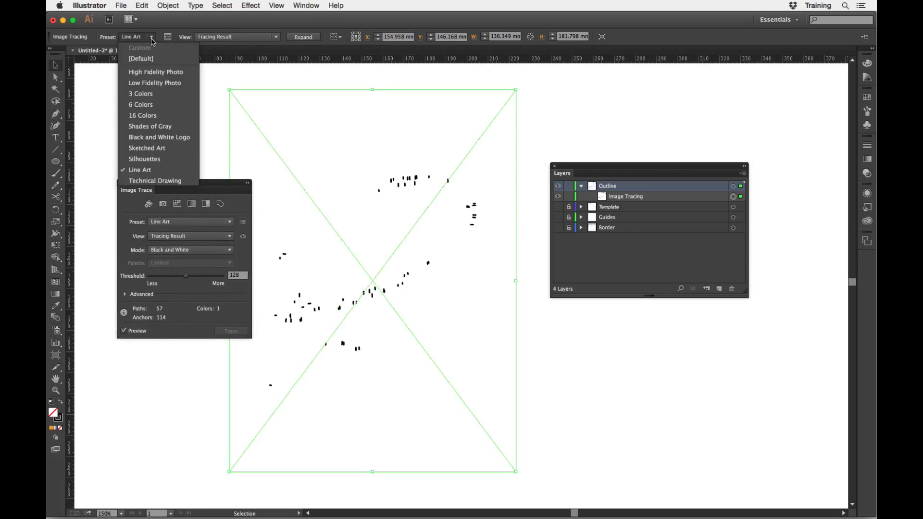
{"action": "left_click", "coordinate": [160, 148]}
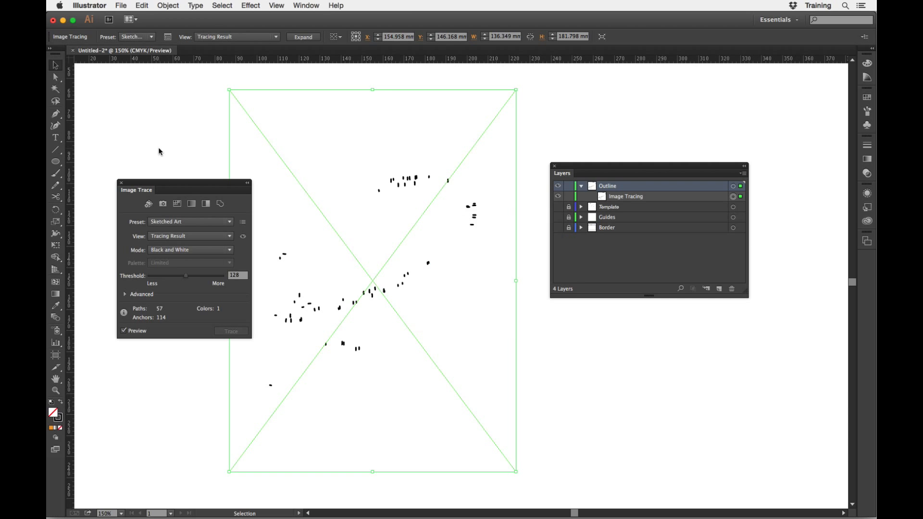
{"action": "left_click", "coordinate": [152, 37]}
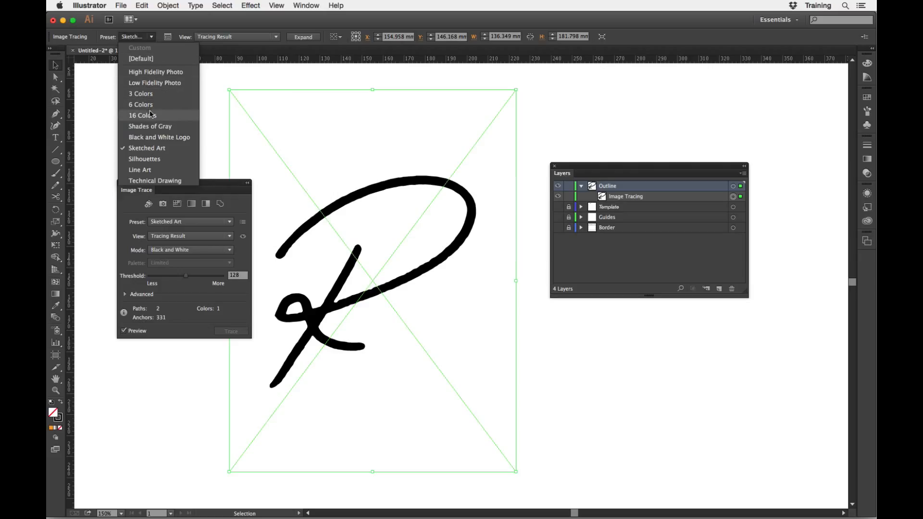
{"action": "left_click", "coordinate": [152, 126]}
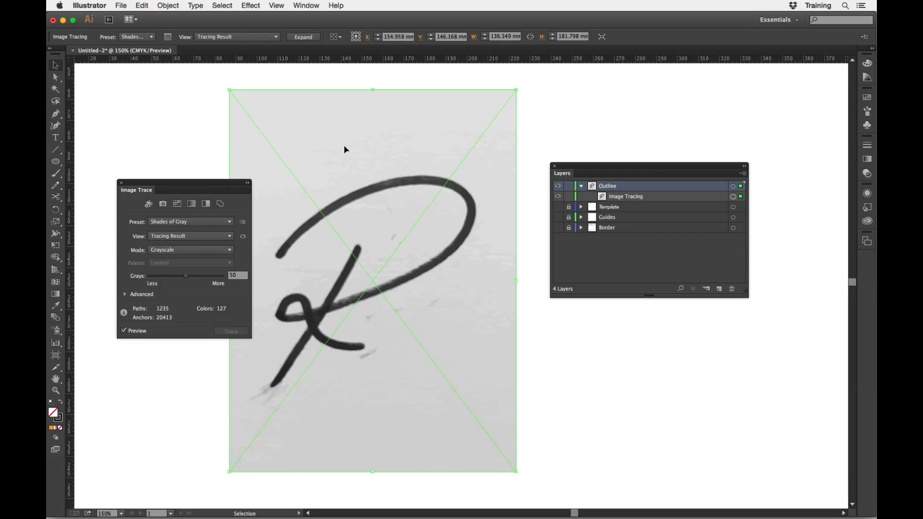
{"action": "left_click", "coordinate": [152, 37]}
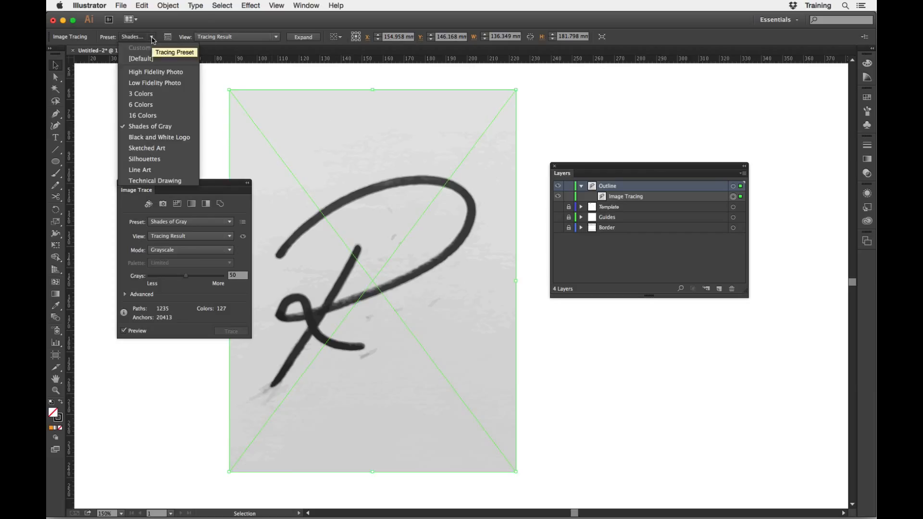
{"action": "left_click", "coordinate": [165, 23]}
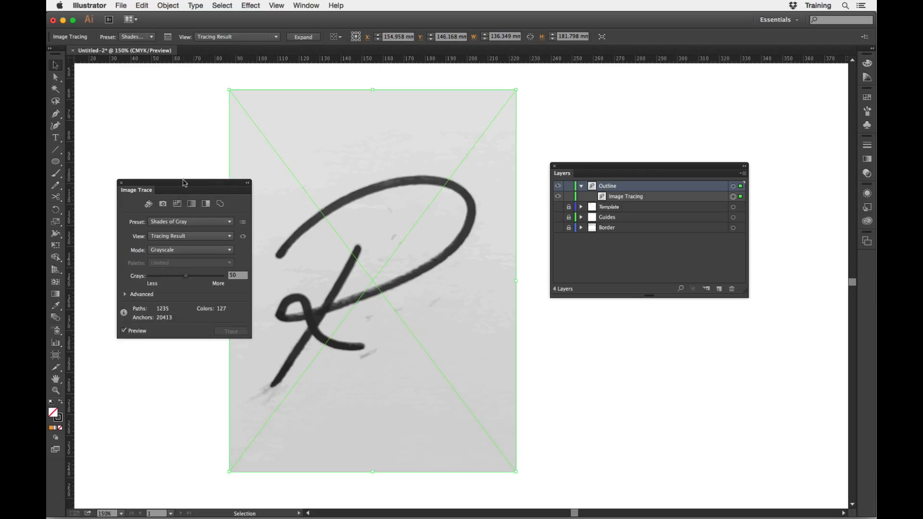
Move the Image Trace settings clear of the artwork and set the tracing preset to [Default].
{"action": "left_click_drag", "start_coordinate": [184, 183], "coordinate": [152, 191]}
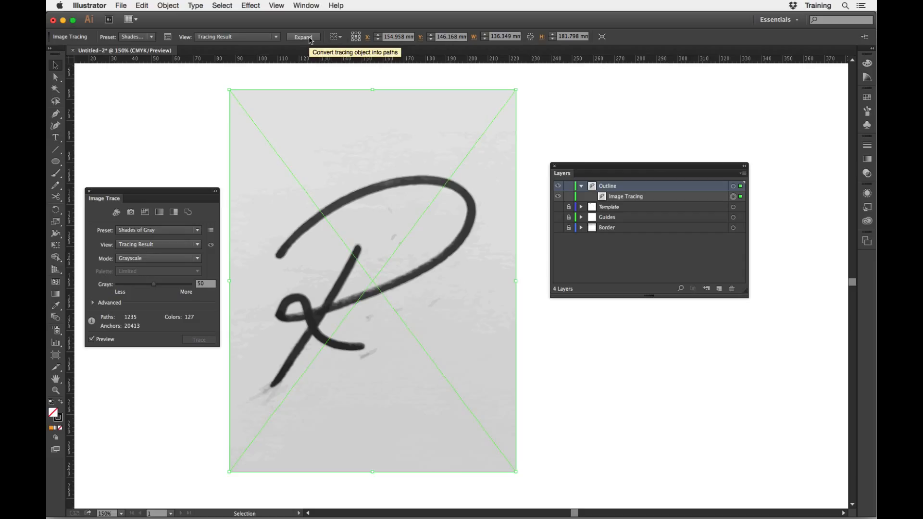
{"action": "left_click", "coordinate": [153, 38]}
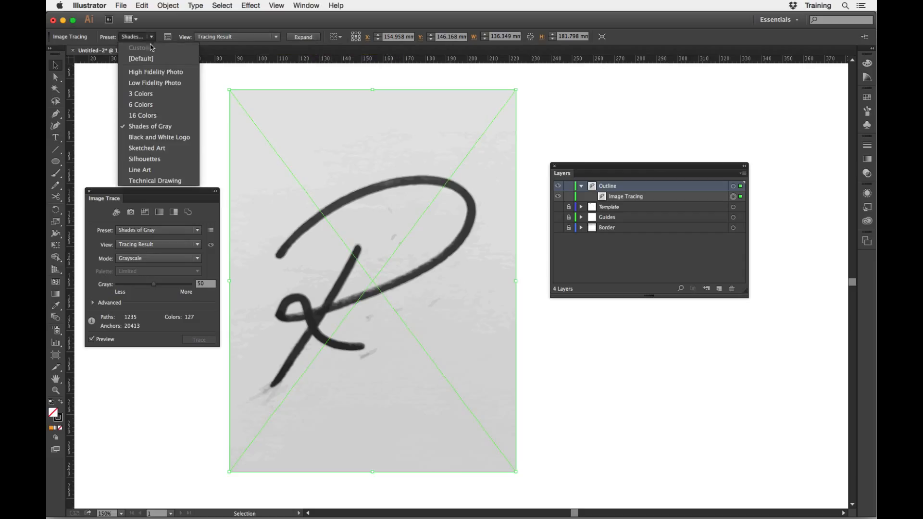
{"action": "left_click", "coordinate": [144, 59]}
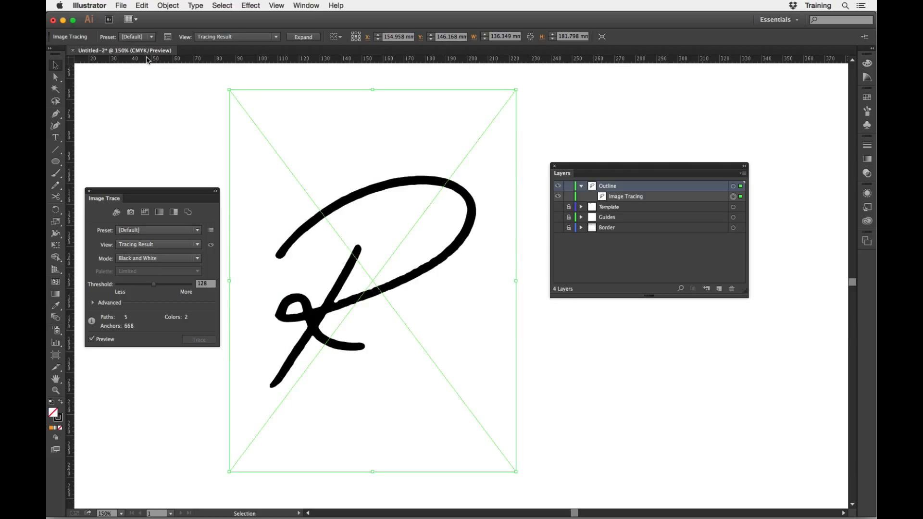
Expand the traced R logo into editable vector paths and deselect the resulting group.
{"action": "left_click", "coordinate": [303, 37]}
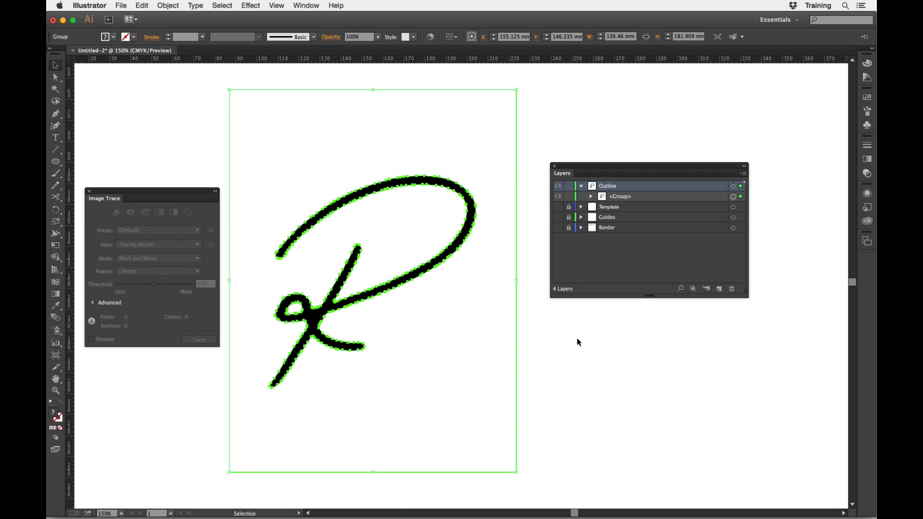
{"action": "left_click", "coordinate": [575, 366]}
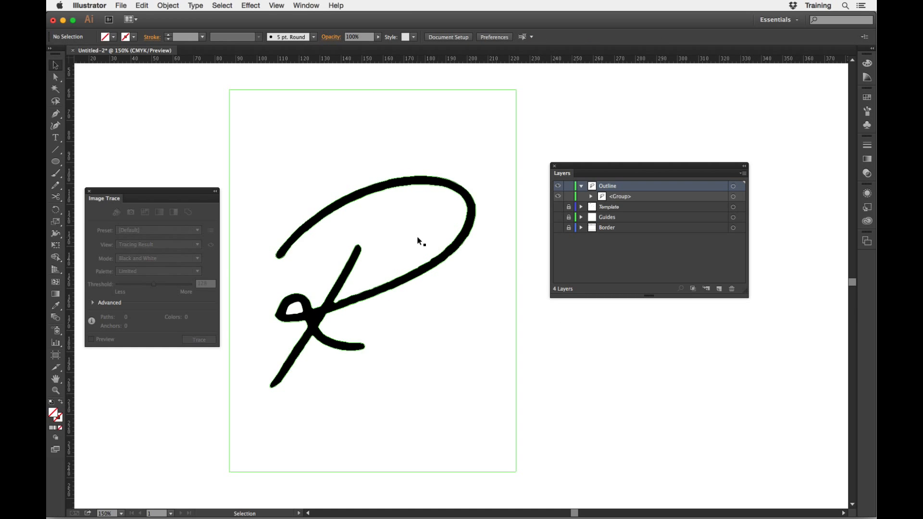
Examine the edges of the expanded R outline up close and move the layers list clear of the artwork.
{"action": "left_click_drag", "start_coordinate": [269, 169], "coordinate": [571, 354]}
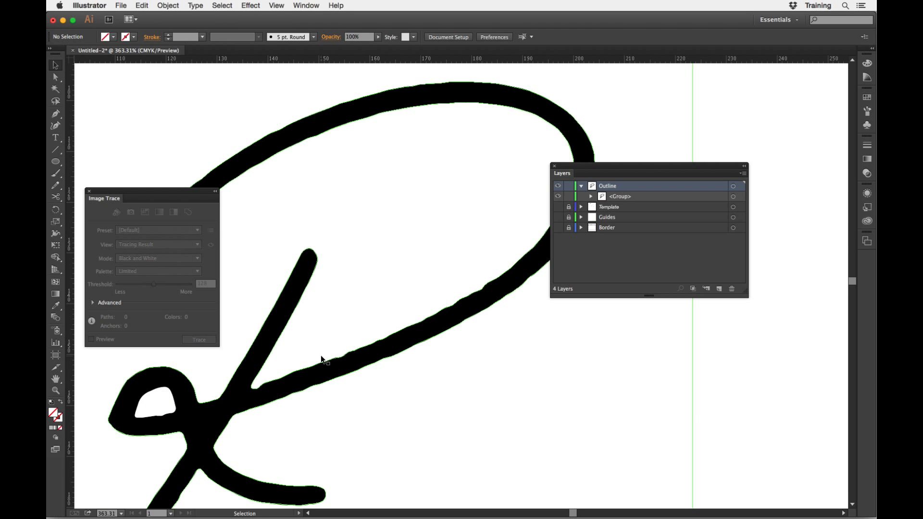
{"action": "key", "text": "super+minus"}
{"action": "key", "text": "super+minus"}
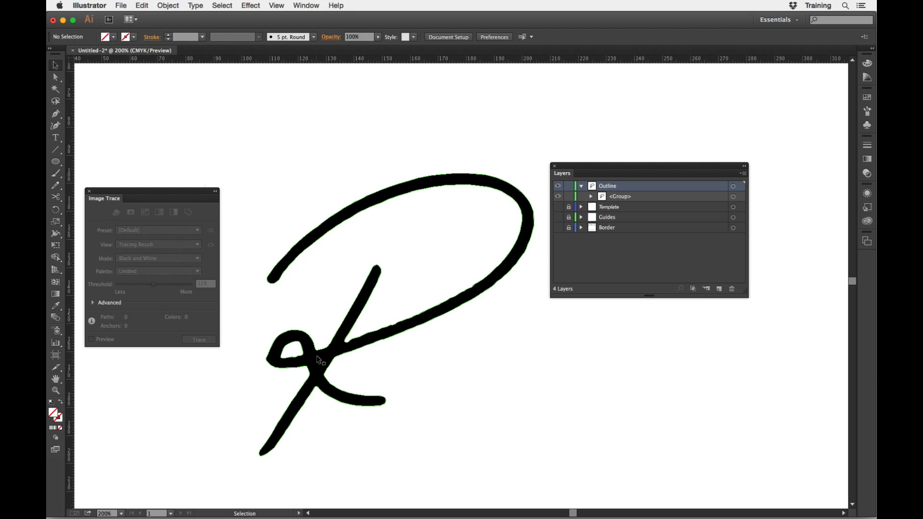
{"action": "scroll", "coordinate": [377, 257], "scroll_direction": "down", "scroll_amount": 2}
{"action": "scroll", "coordinate": [377, 257], "scroll_direction": "right", "scroll_amount": 1}
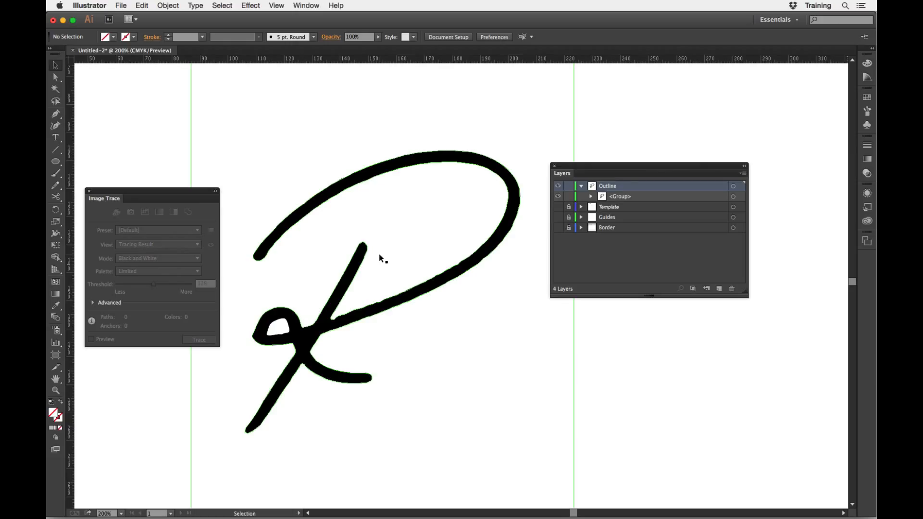
{"action": "left_click_drag", "start_coordinate": [620, 167], "coordinate": [714, 169]}
{"action": "key", "text": "a"}
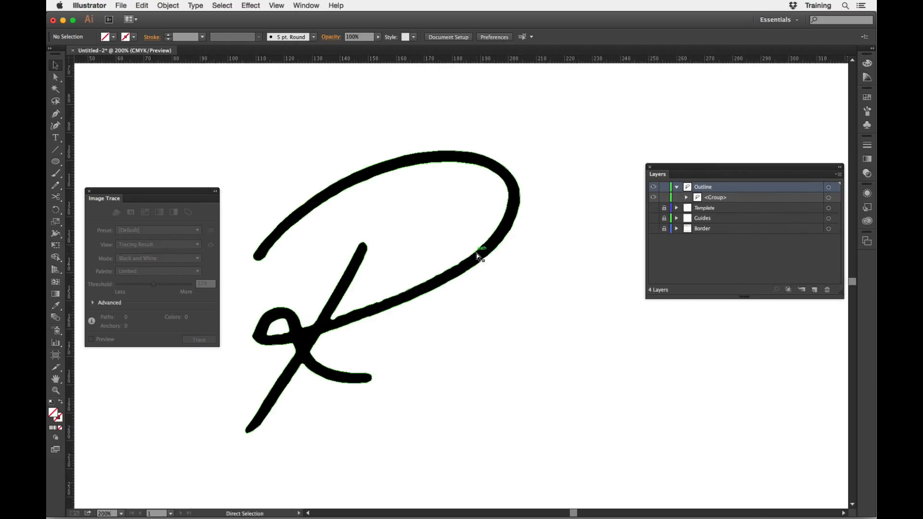
{"action": "key", "text": "super+minus"}
{"action": "key", "text": "super+minus"}
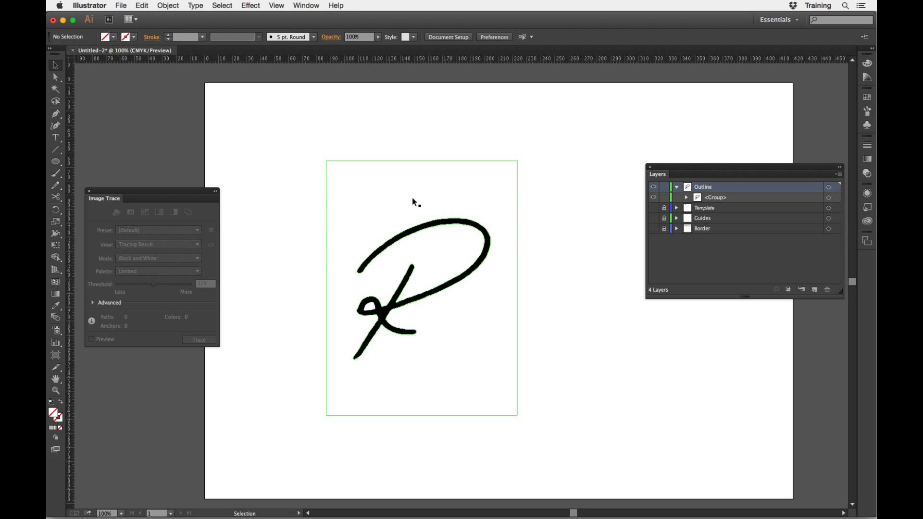
Delete only the rectangular white background path surrounding the R with the Direct Selection tool, keeping the lettering intact.
{"action": "left_click", "coordinate": [399, 159]}
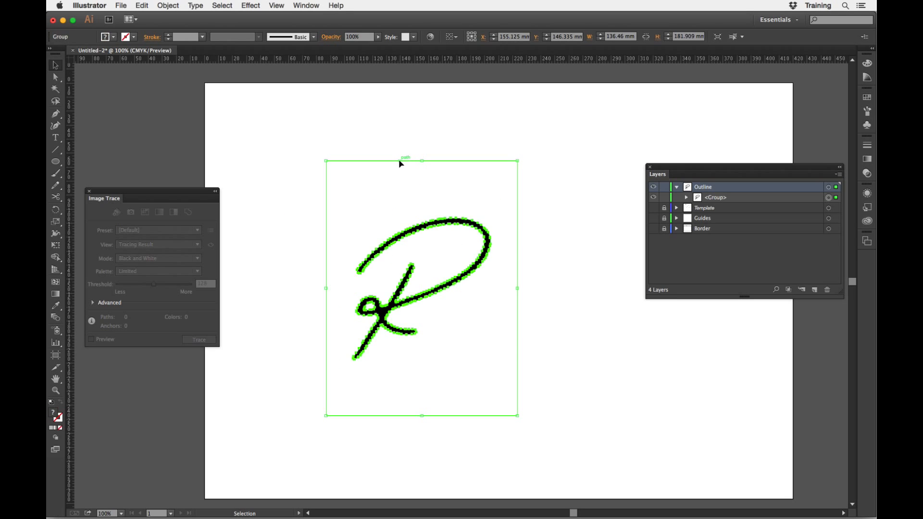
{"action": "left_click", "coordinate": [248, 120]}
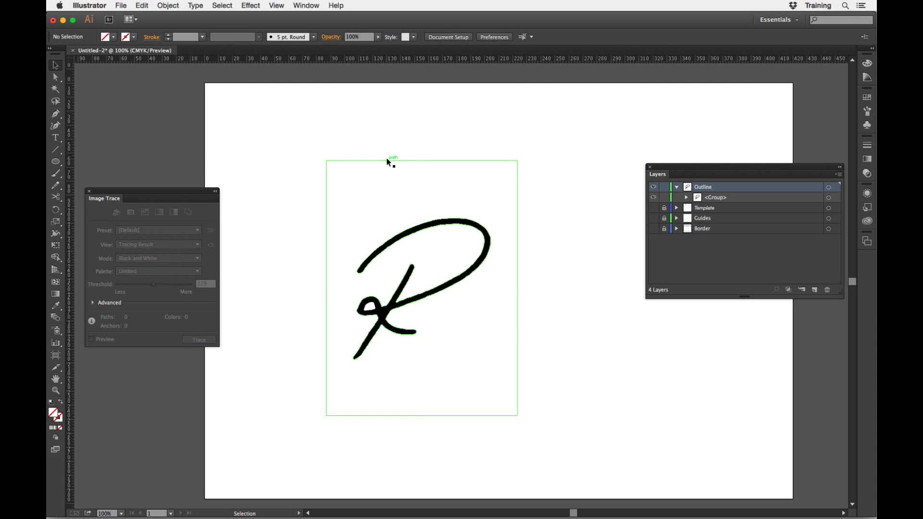
{"action": "left_click", "coordinate": [386, 157]}
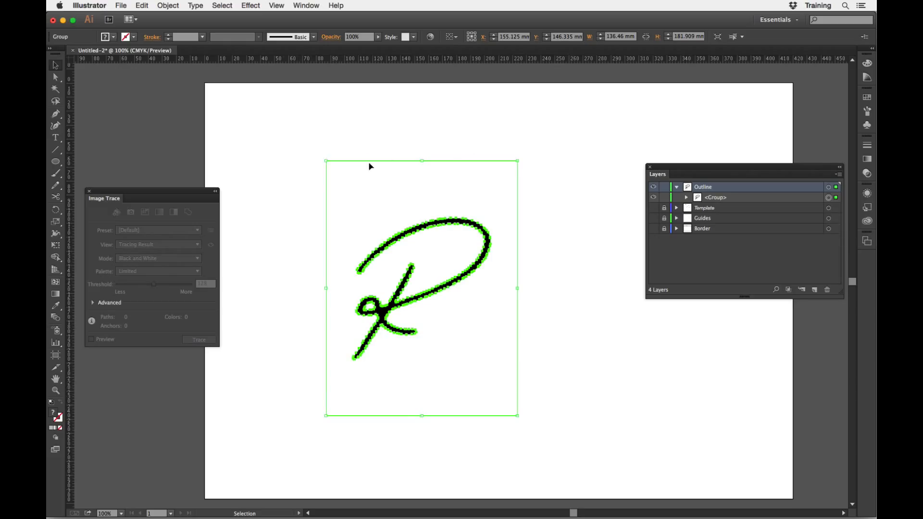
{"action": "left_click", "coordinate": [543, 198]}
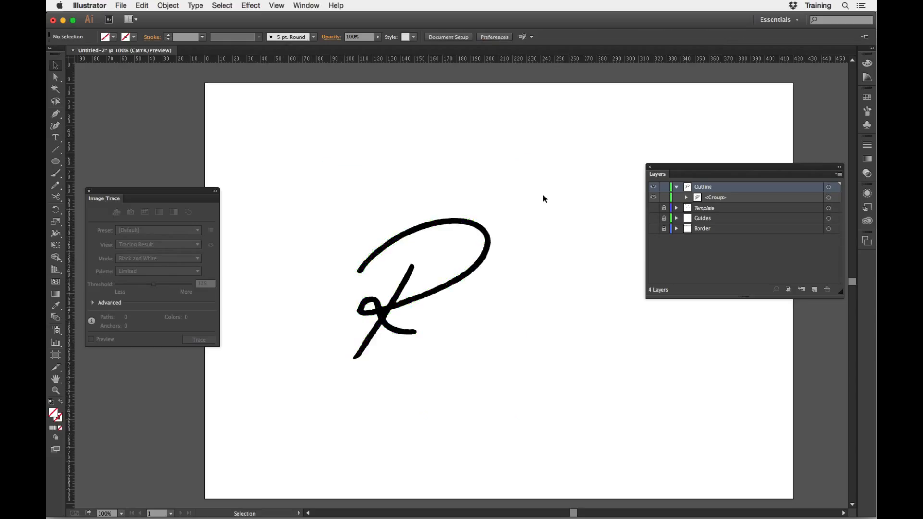
{"action": "left_click", "coordinate": [56, 77]}
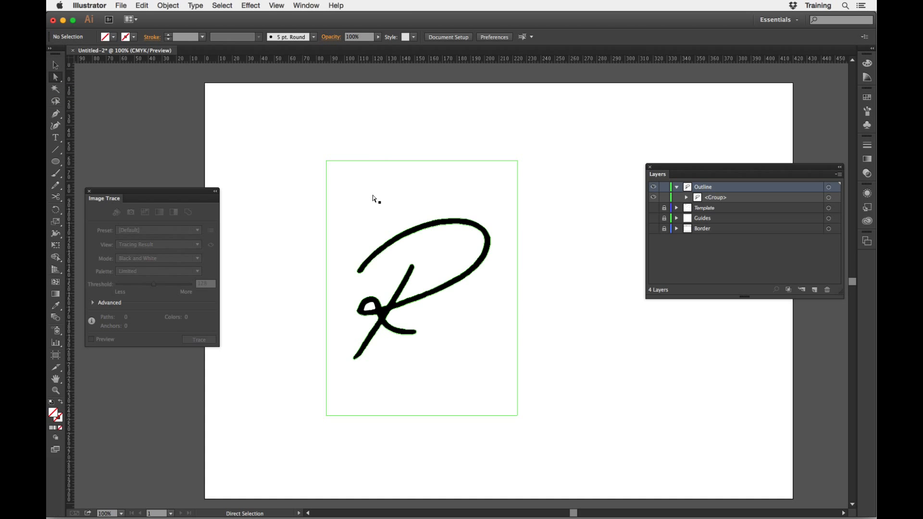
{"action": "left_click", "coordinate": [372, 162]}
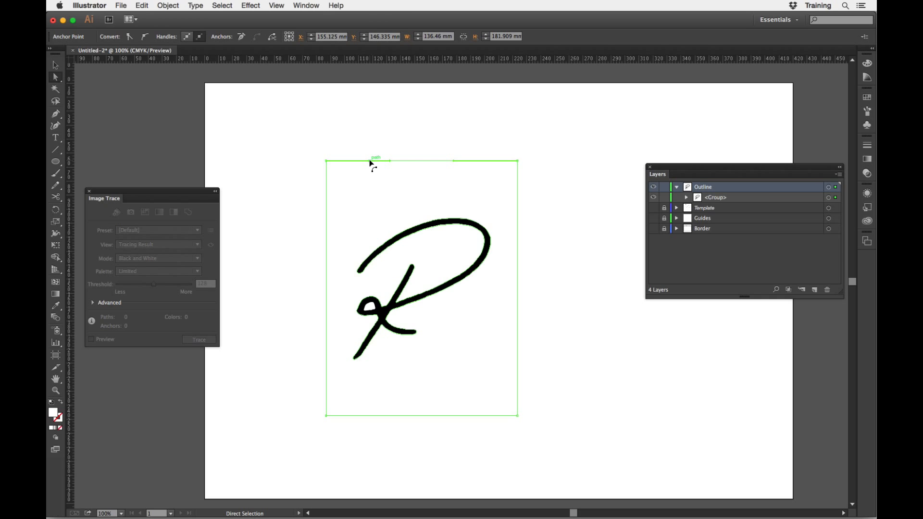
{"action": "key", "text": "Delete"}
{"action": "key", "text": "Delete"}
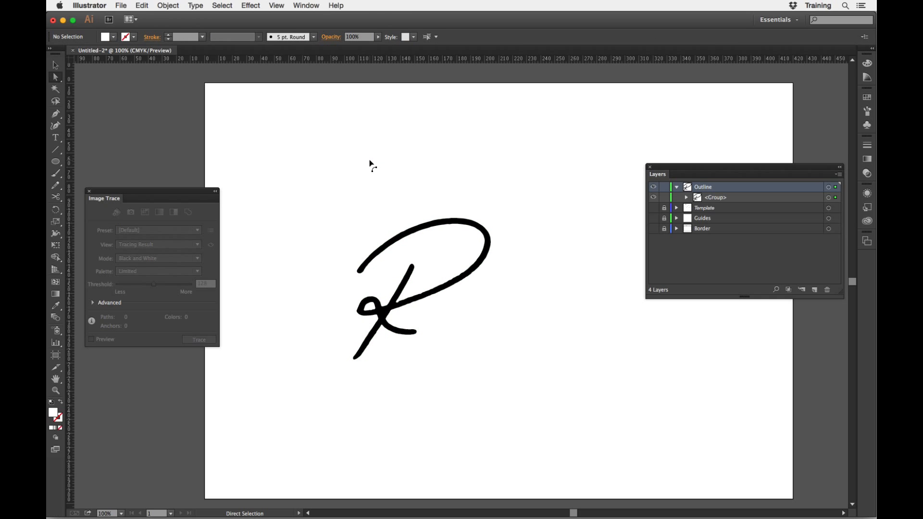
Examine the paths inside the R group by listing its contents and targeting its compound paths individually, and clear the selection.
{"action": "left_click", "coordinate": [55, 64]}
{"action": "left_click", "coordinate": [417, 235]}
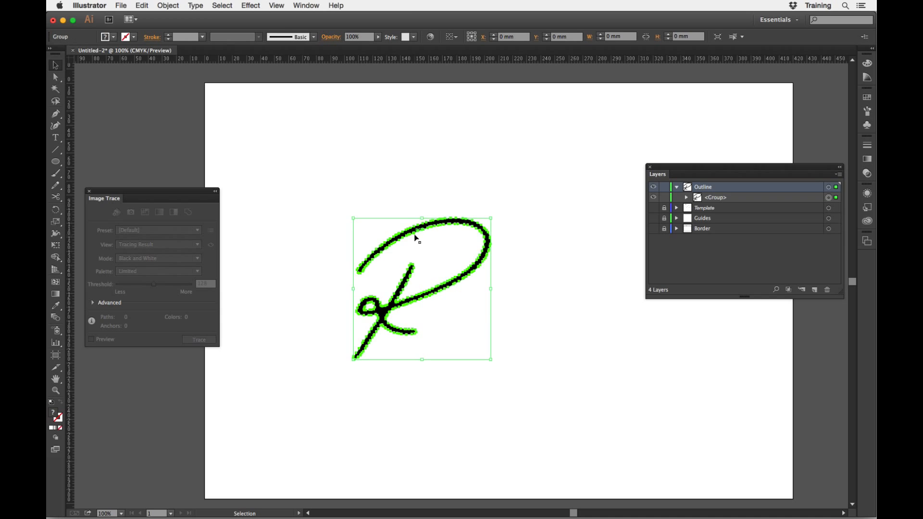
{"action": "left_click", "coordinate": [686, 197]}
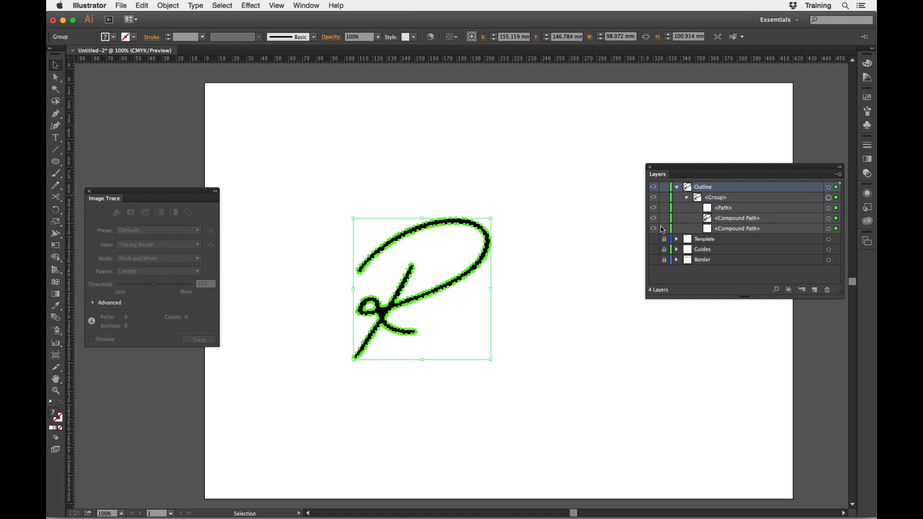
{"action": "left_click", "coordinate": [526, 216]}
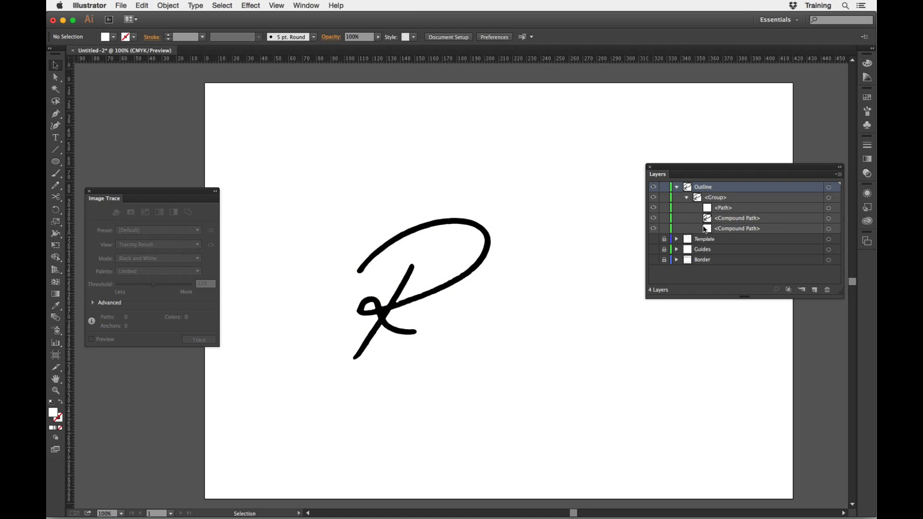
{"action": "left_click", "coordinate": [655, 220]}
{"action": "left_click", "coordinate": [654, 219]}
{"action": "left_click", "coordinate": [829, 228]}
{"action": "left_click", "coordinate": [830, 219]}
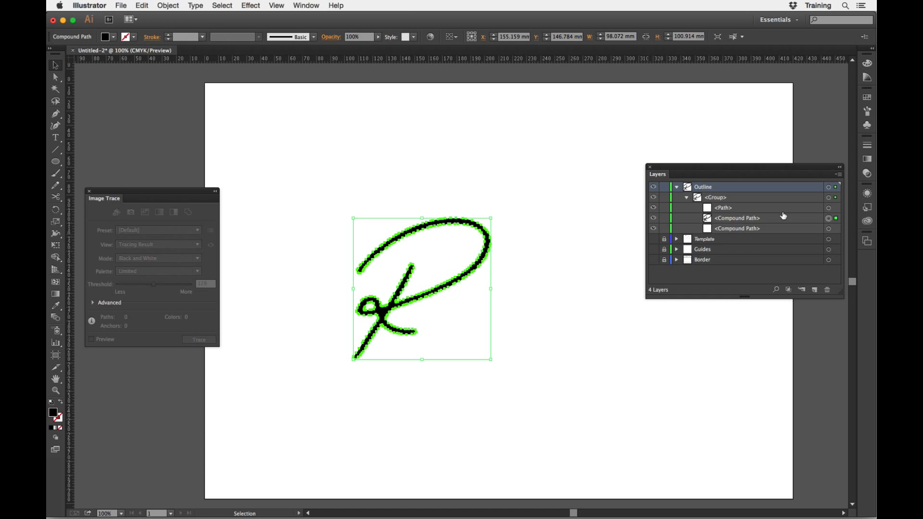
{"action": "left_click", "coordinate": [306, 206]}
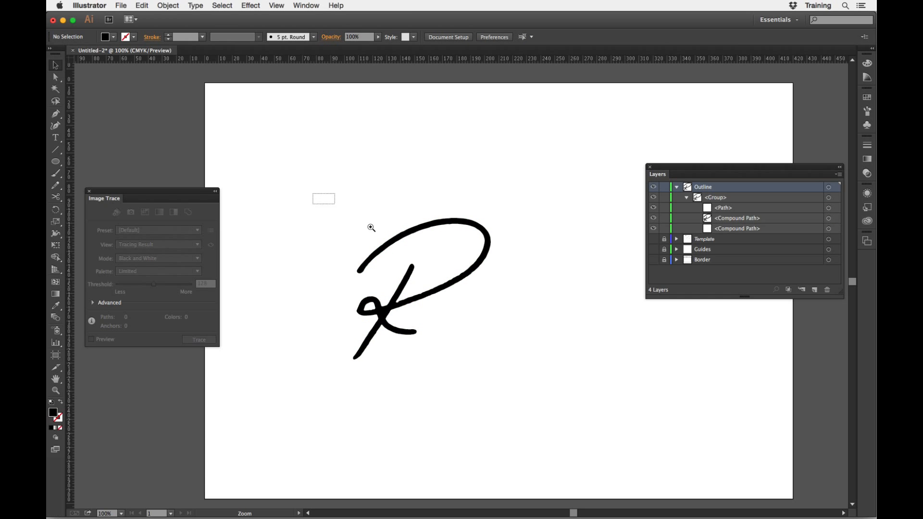
Draw a black rectangle about 143 × 138 mm over the R.
{"action": "left_click_drag", "start_coordinate": [311, 194], "coordinate": [520, 379]}
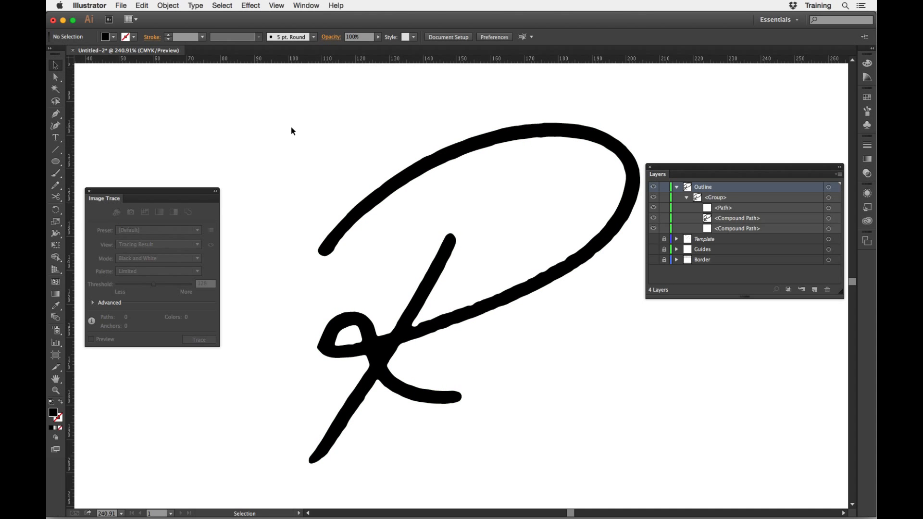
{"action": "key", "text": "super+minus"}
{"action": "key", "text": "super+minus"}
{"action": "key", "text": "super+minus"}
{"action": "key", "text": "super+minus"}
{"action": "key", "text": "super+minus"}
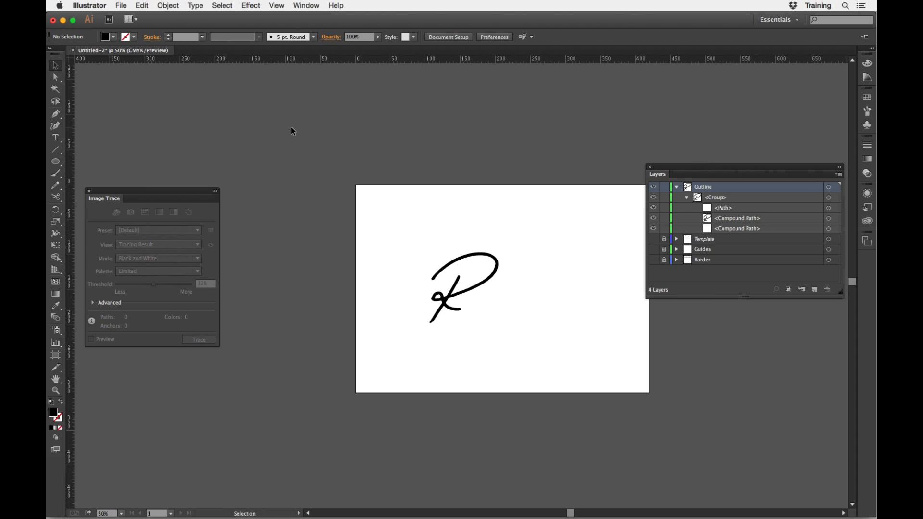
{"action": "left_click_drag", "start_coordinate": [56, 162], "coordinate": [87, 159]}
{"action": "left_click_drag", "start_coordinate": [411, 237], "coordinate": [511, 334]}
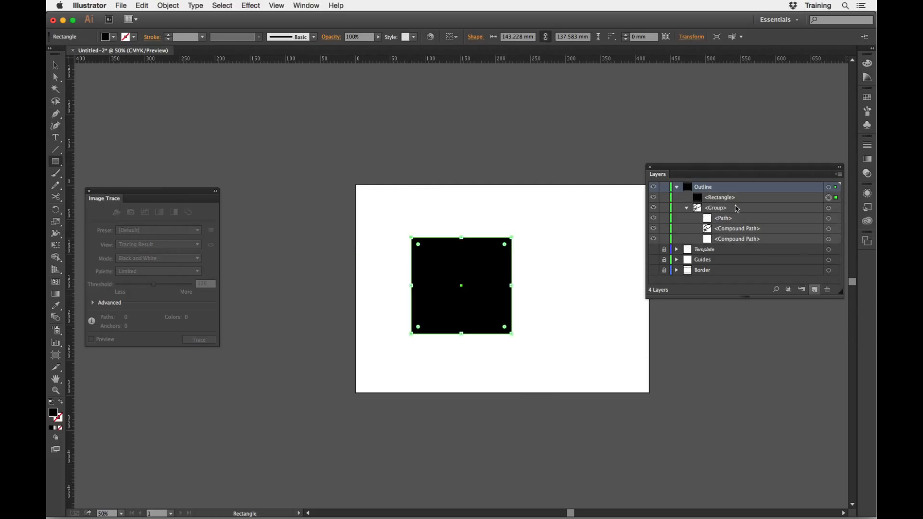
Place the rectangle beneath the compound paths in the R group and fill it with magenta.
{"action": "left_click_drag", "start_coordinate": [726, 200], "coordinate": [699, 243]}
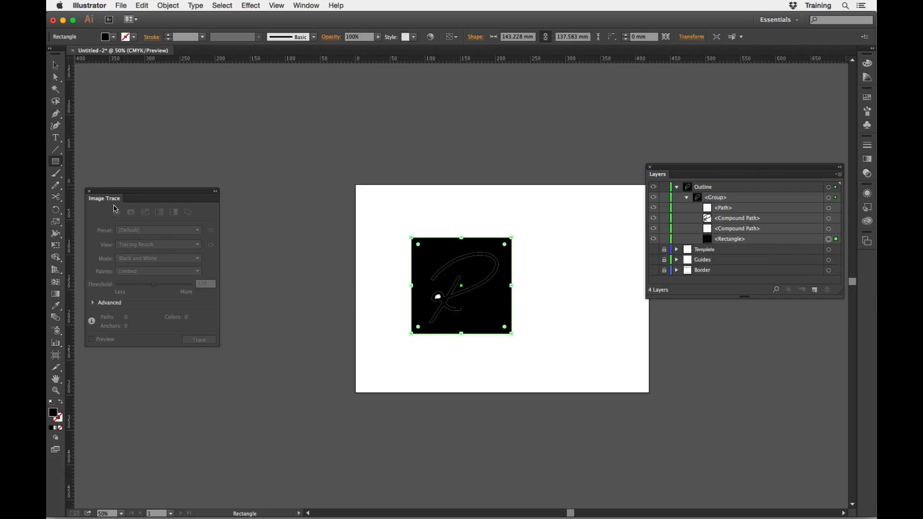
{"action": "key", "text": "v"}
{"action": "left_click", "coordinate": [113, 37]}
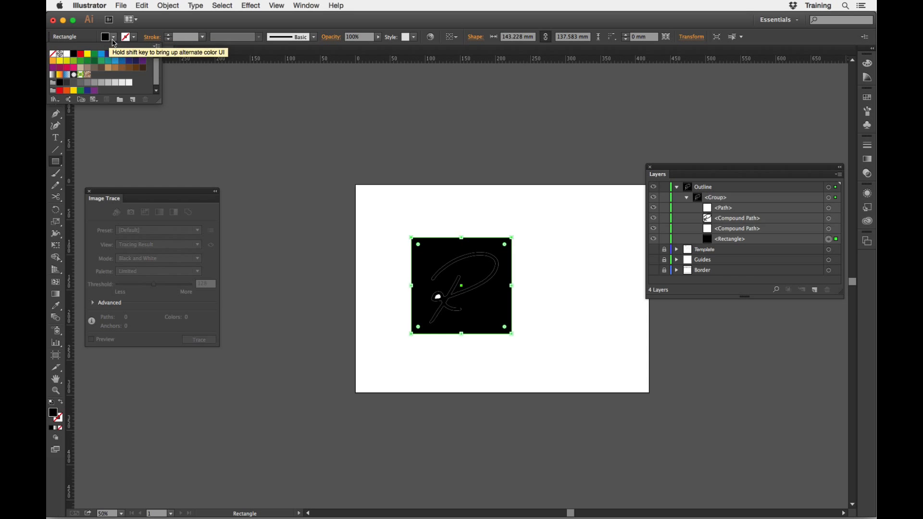
{"action": "left_click", "coordinate": [115, 54]}
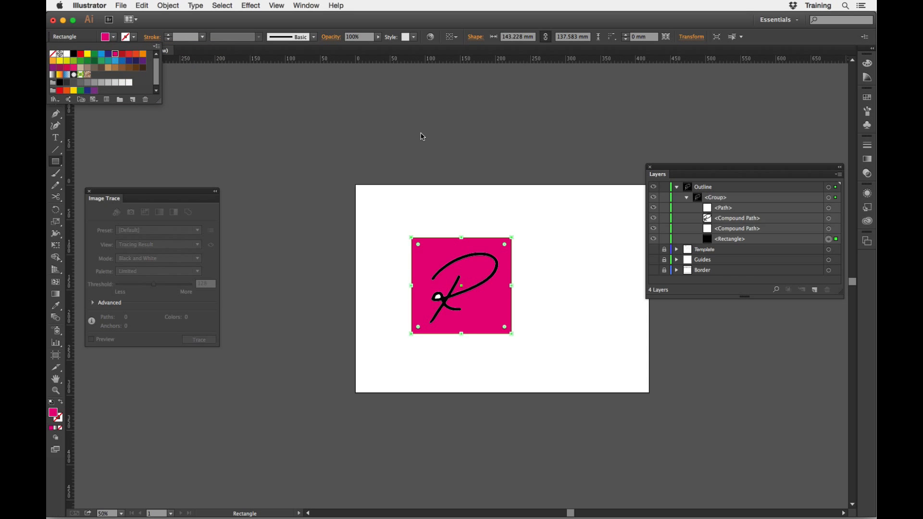
Delete the separate white path filling the inside of the R's small loop.
{"action": "key", "text": "super+space"}
{"action": "left_click_drag", "start_coordinate": [391, 222], "coordinate": [563, 368]}
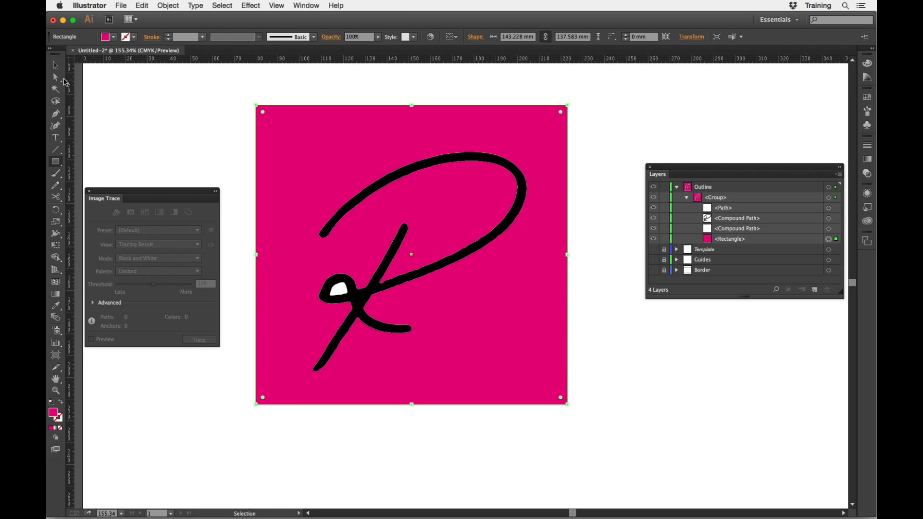
{"action": "left_click", "coordinate": [56, 77]}
{"action": "left_click", "coordinate": [340, 291]}
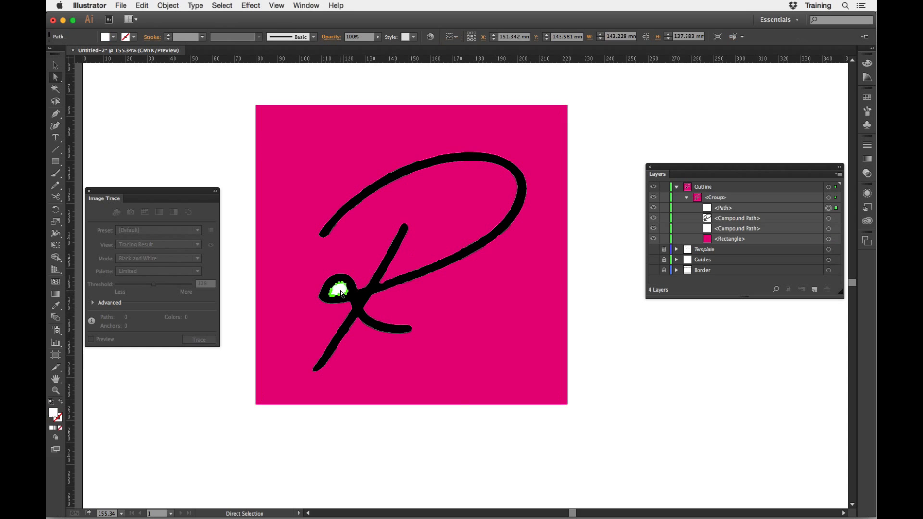
{"action": "left_click", "coordinate": [462, 437]}
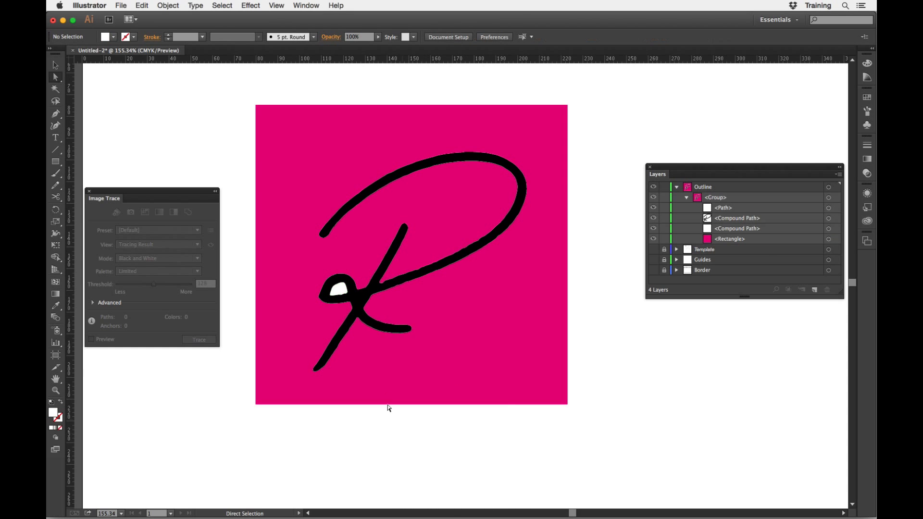
{"action": "left_click", "coordinate": [340, 292]}
{"action": "key", "text": "Delete"}
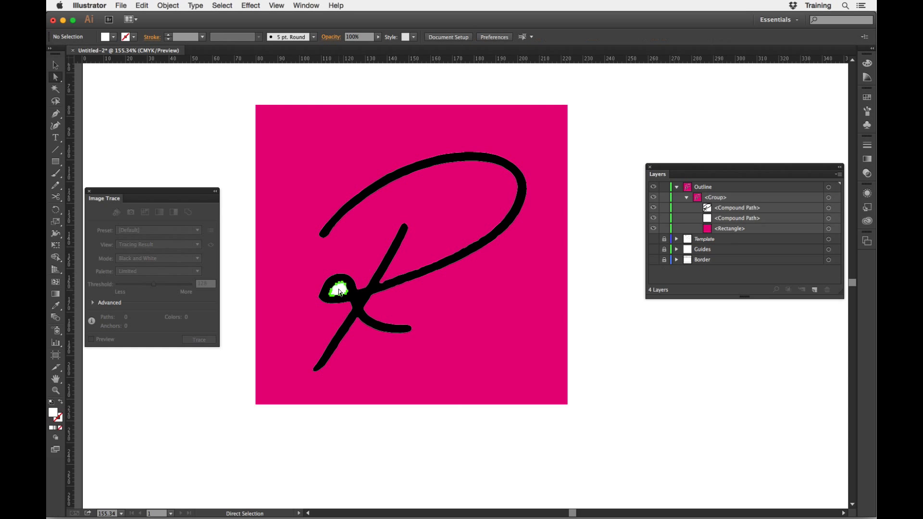
Try to remove the inner contour of the R's small loop, undo the deletion and clear the selection.
{"action": "left_click", "coordinate": [338, 290]}
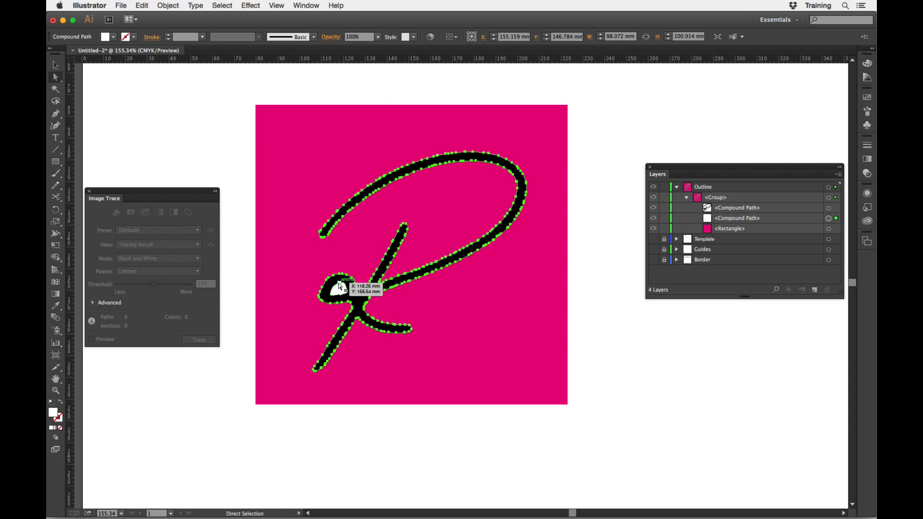
{"action": "left_click", "coordinate": [341, 282]}
{"action": "key", "text": "Delete"}
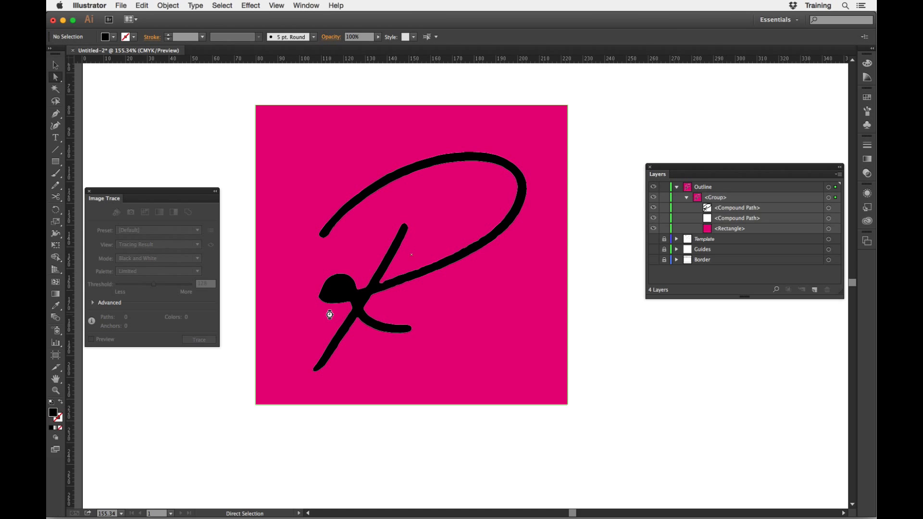
{"action": "left_click", "coordinate": [330, 315]}
{"action": "key", "text": "super+z"}
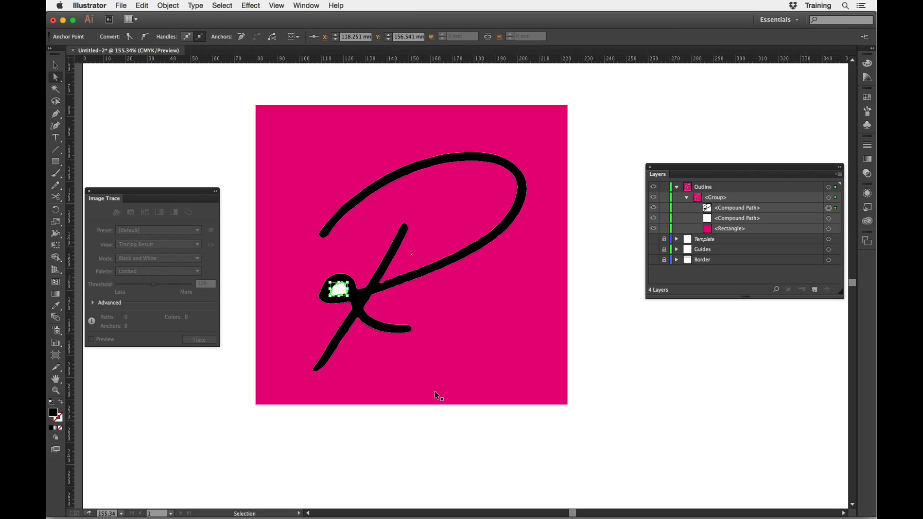
{"action": "left_click", "coordinate": [490, 433]}
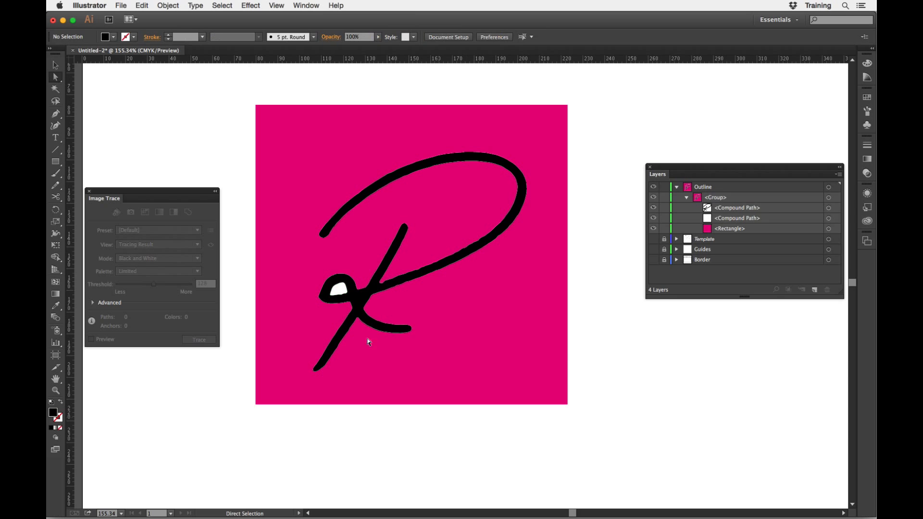
Delete the magenta rectangle from behind the R.
{"action": "key", "text": "z"}
{"action": "left_click_drag", "start_coordinate": [298, 262], "coordinate": [366, 339]}
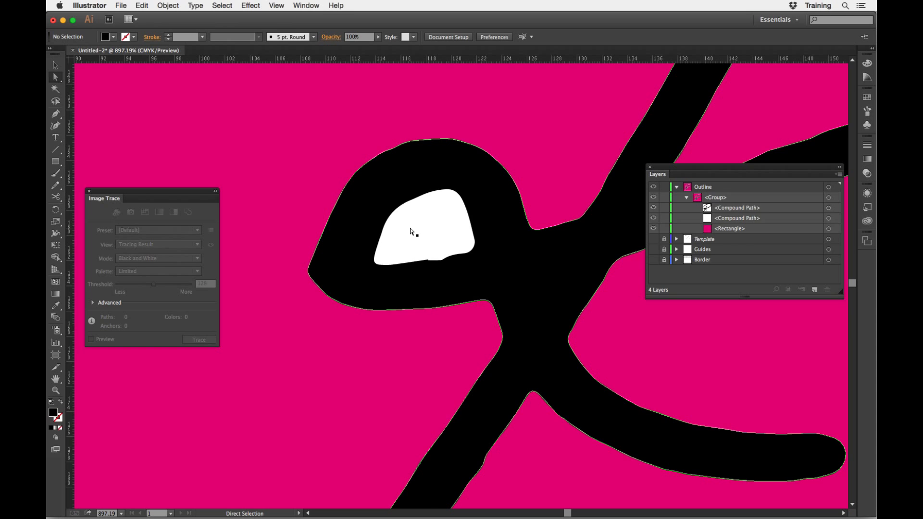
{"action": "key", "text": "super+minus"}
{"action": "key", "text": "super+minus"}
{"action": "key", "text": "super+minus"}
{"action": "key", "text": "super+minus"}
{"action": "key", "text": "super+minus"}
{"action": "key", "text": "super+minus"}
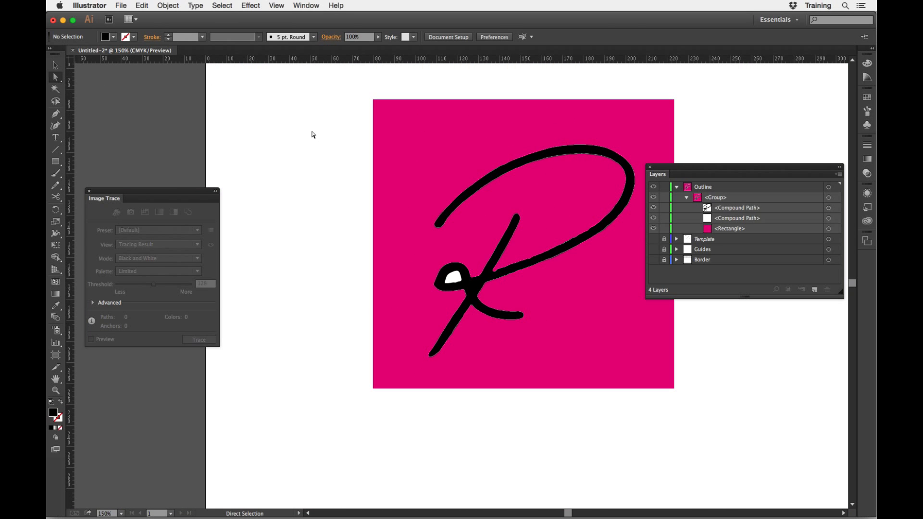
{"action": "left_click_drag", "start_coordinate": [723, 230], "coordinate": [828, 293]}
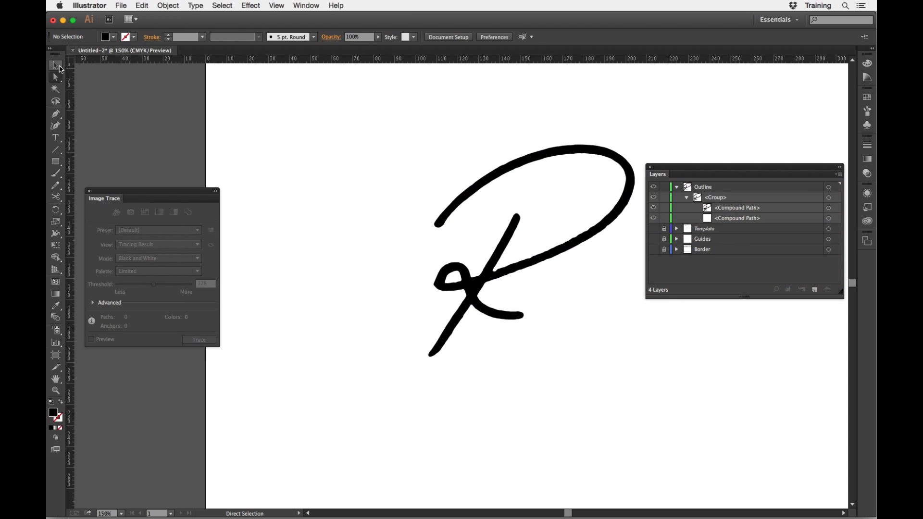
Enlarge the R group proportionally about its centre to about 250 mm wide and deselect it.
{"action": "left_click", "coordinate": [55, 65]}
{"action": "left_click", "coordinate": [498, 175]}
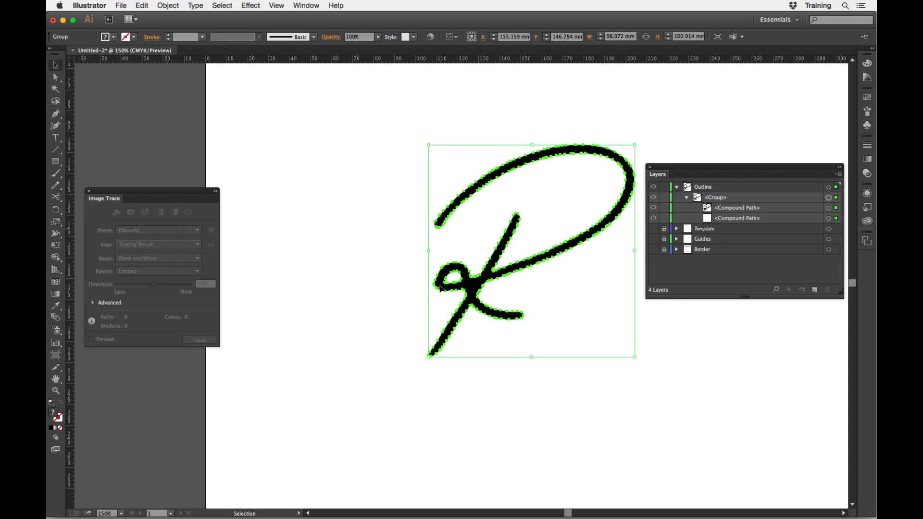
{"action": "key", "text": "super+minus"}
{"action": "key", "text": "super+minus"}
{"action": "key", "text": "super+minus"}
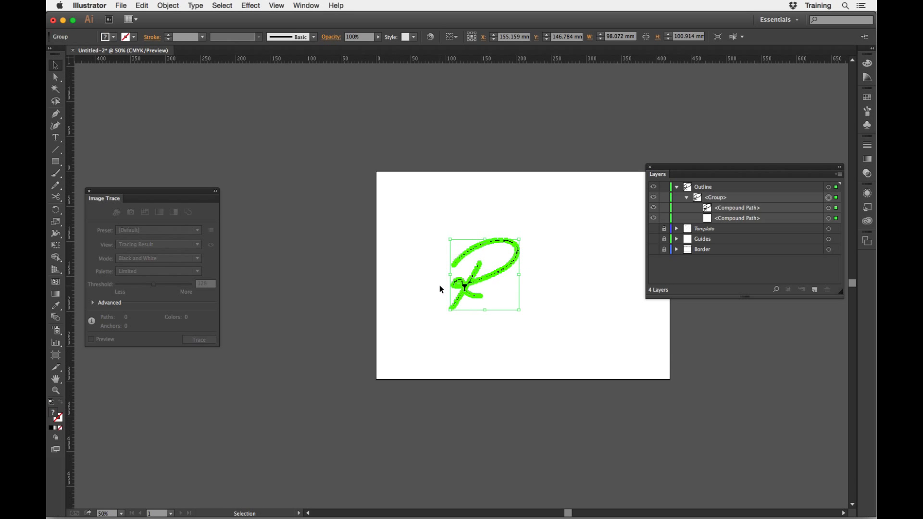
{"action": "left_click", "coordinate": [428, 234]}
{"action": "left_click", "coordinate": [522, 242]}
{"action": "left_click_drag", "start_coordinate": [520, 239], "coordinate": [573, 183]}
{"action": "left_click", "coordinate": [600, 288]}
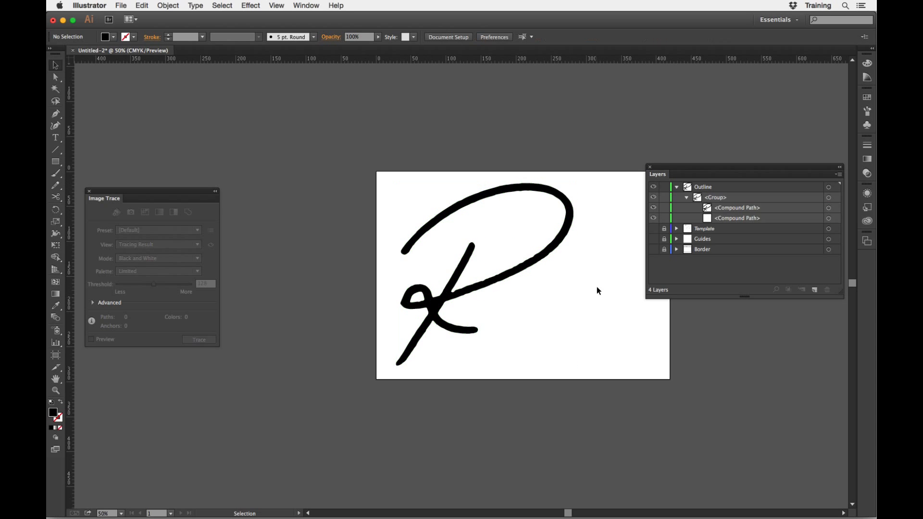
Shrink the R group proportionally about its centre to about 20 mm wide and deselect it.
{"action": "left_click", "coordinate": [567, 202]}
{"action": "left_click_drag", "start_coordinate": [573, 184], "coordinate": [495, 253]}
{"action": "left_click", "coordinate": [555, 356]}
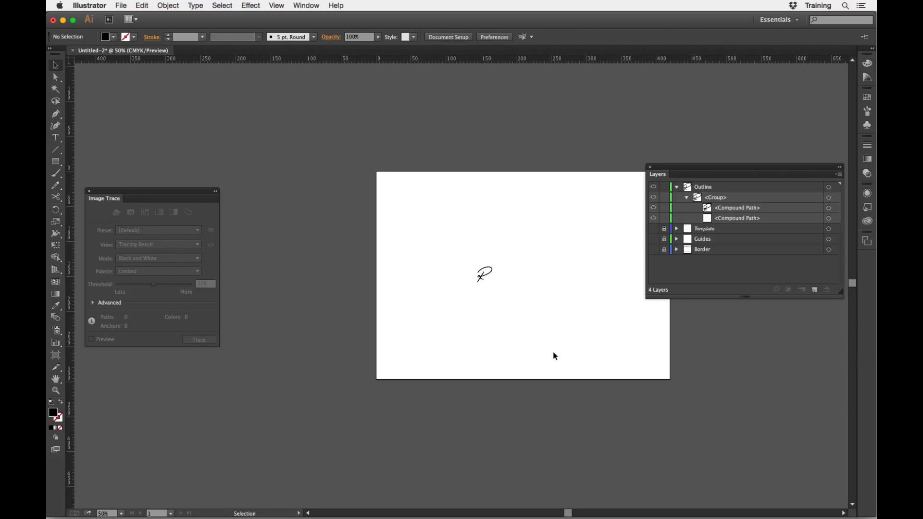